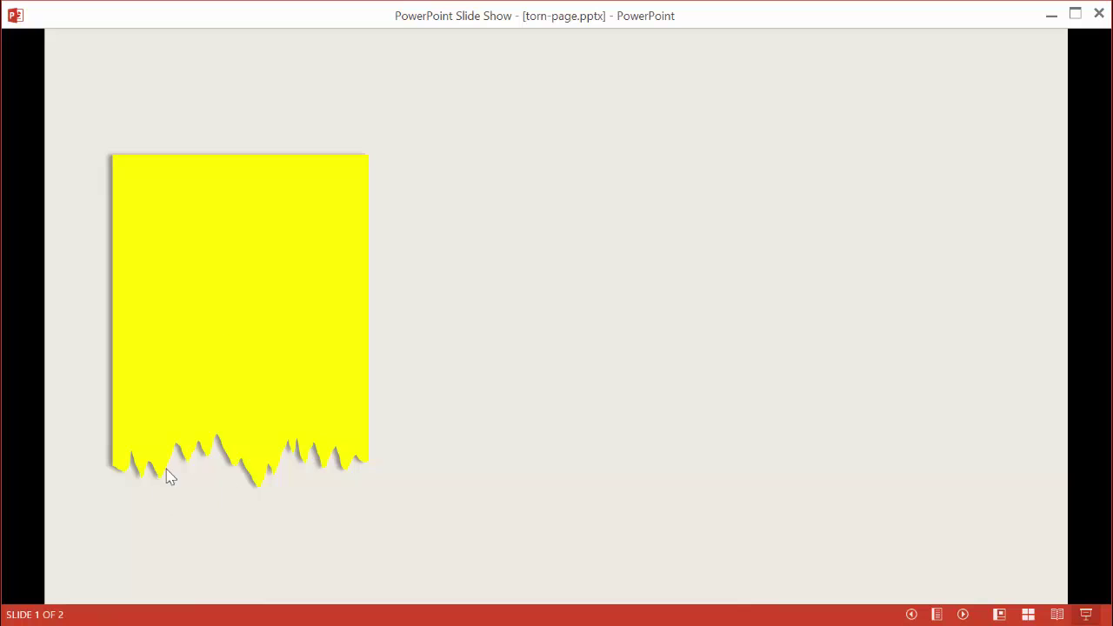
- Advance the slide show to reveal the torn blue page pieces and the torn newspaper photo
click(408, 432)
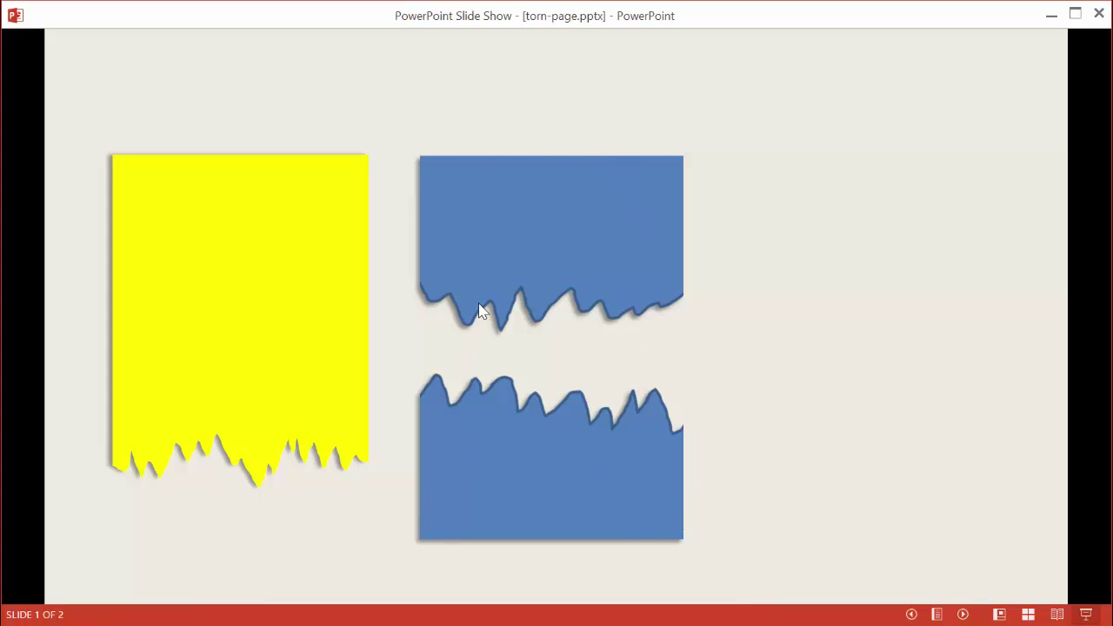
click(809, 249)
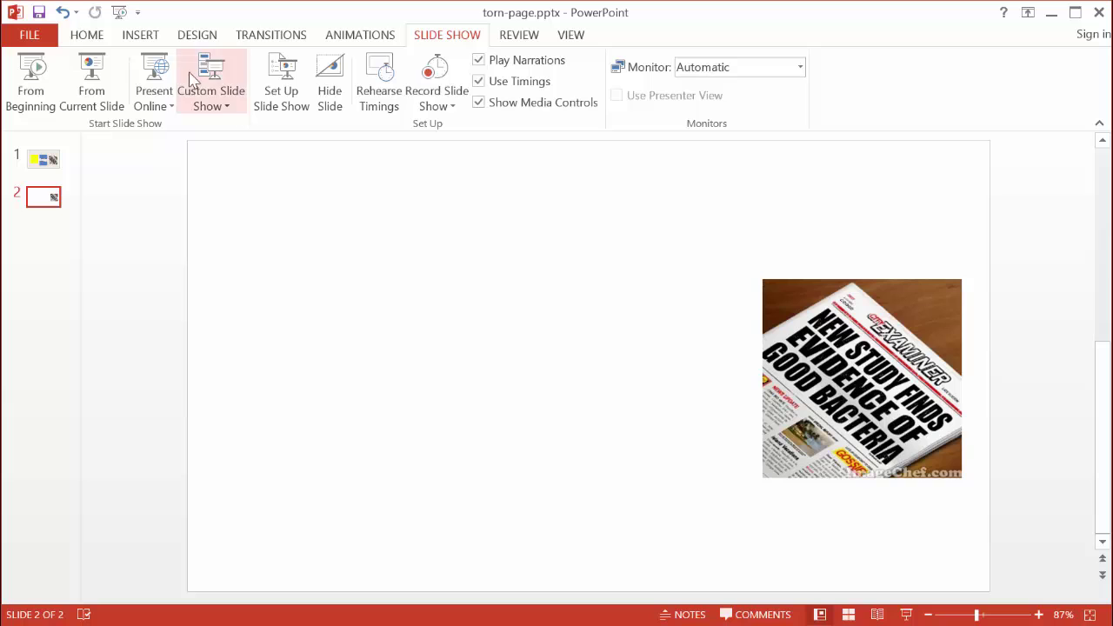
- Draw a tall rectangle on the left side of slide 2
click(87, 36)
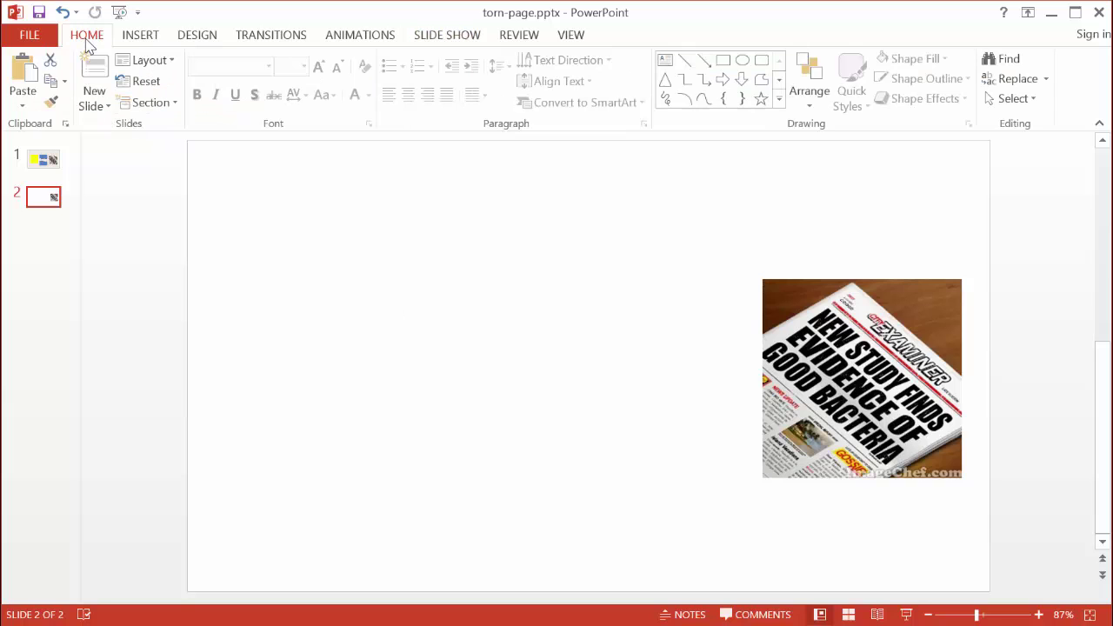
click(140, 38)
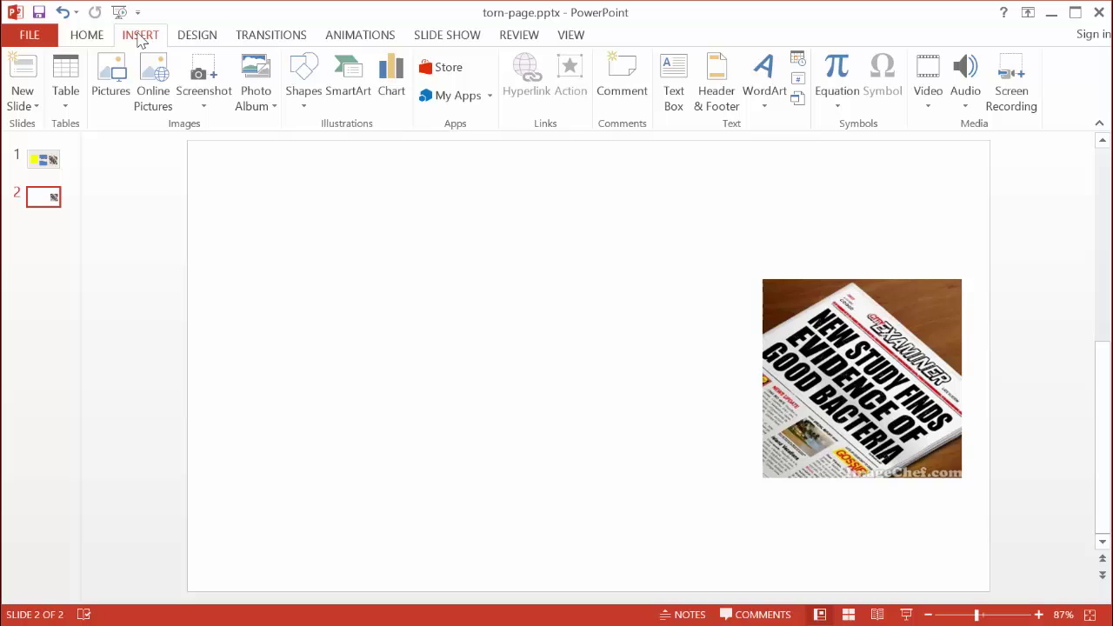
click(303, 104)
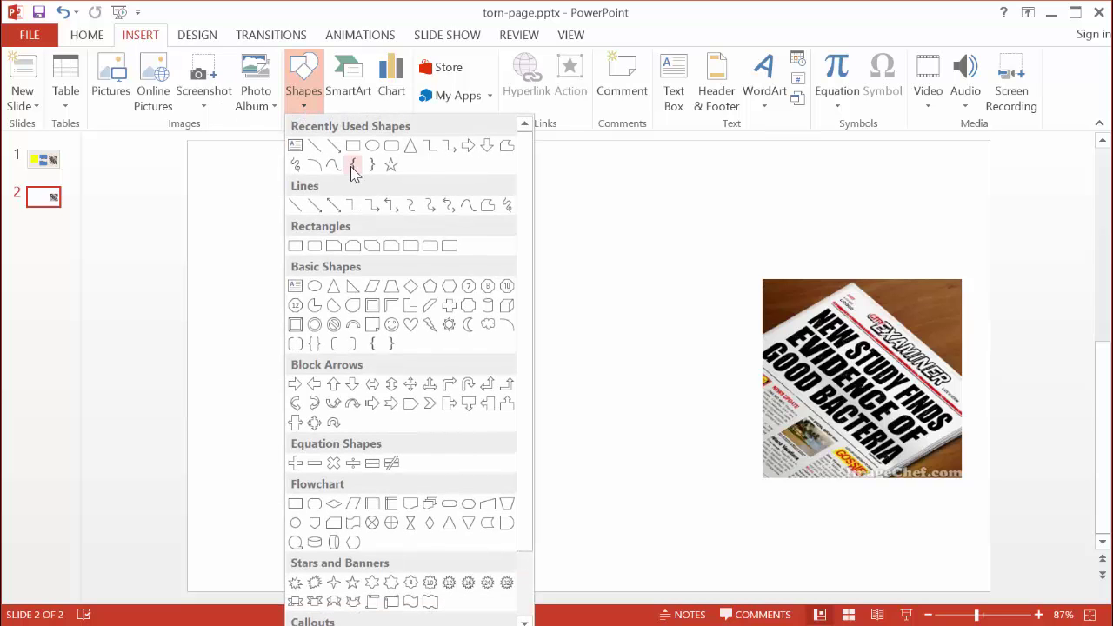
click(295, 246)
mouse_move(241, 252)
mouse_down()
mouse_move(350, 415)
mouse_move(444, 517)
mouse_move(429, 513)
mouse_up()
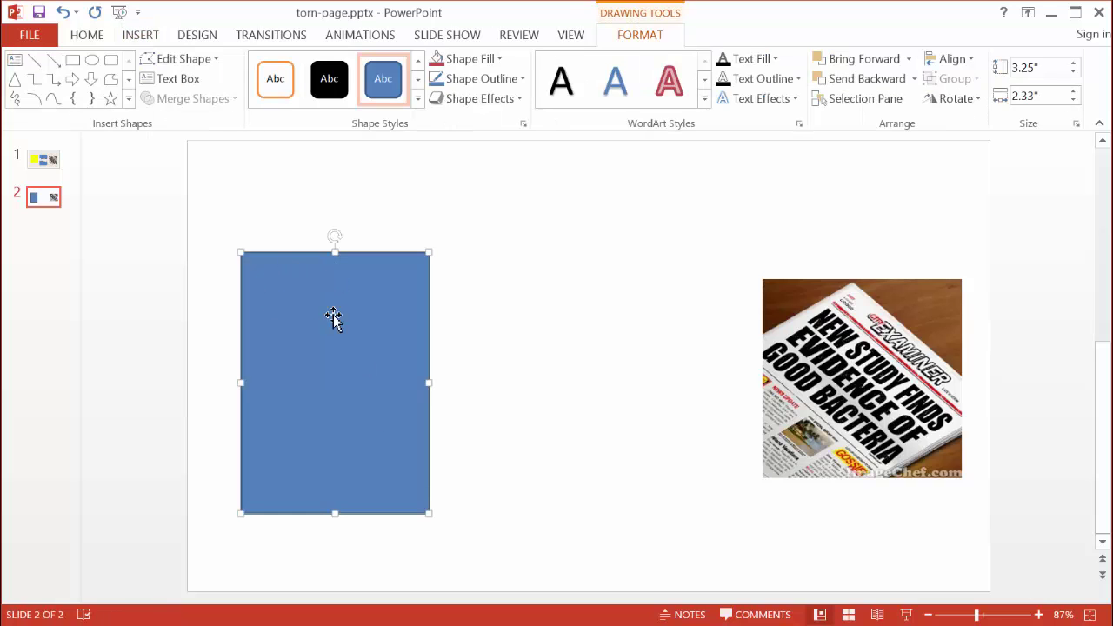
- Remove the rectangle's outline, fill it yellow, and move it up slightly
click(476, 79)
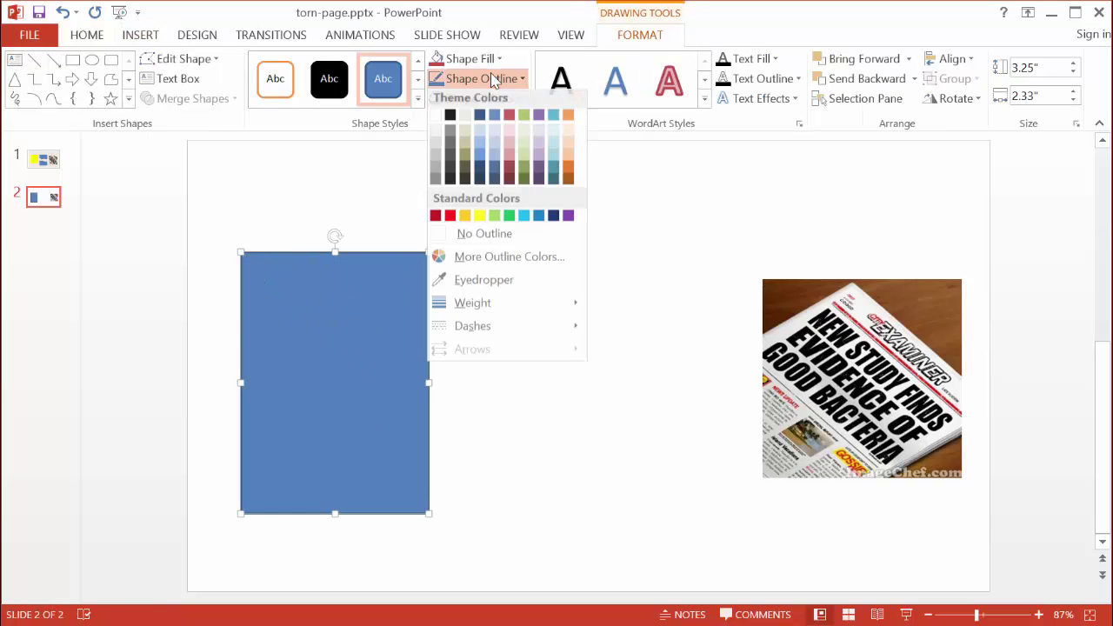
click(469, 240)
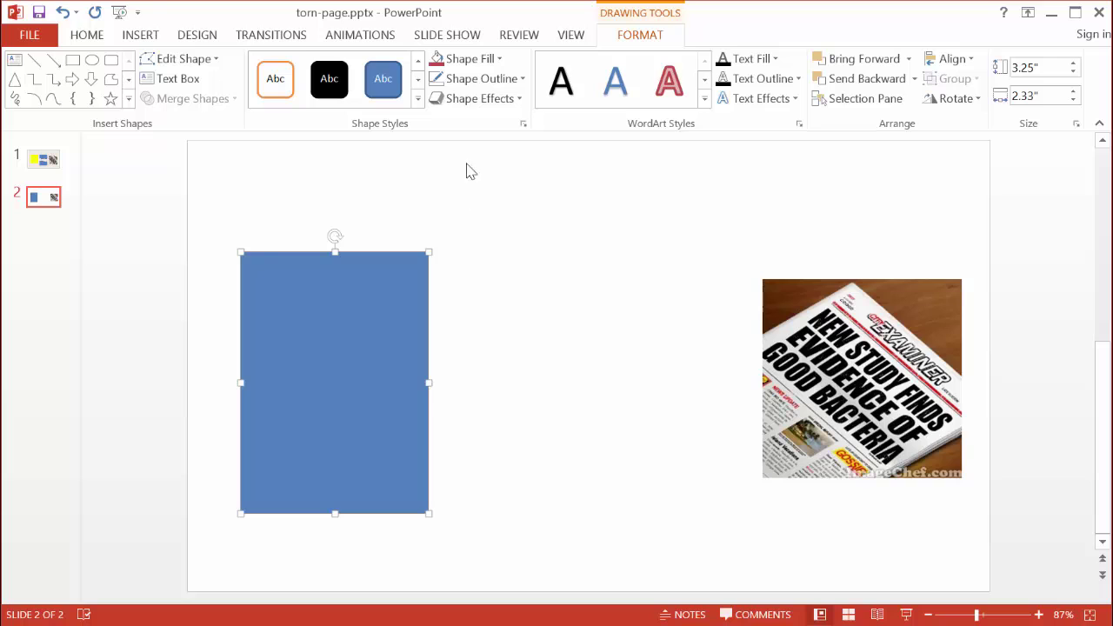
click(469, 58)
click(484, 200)
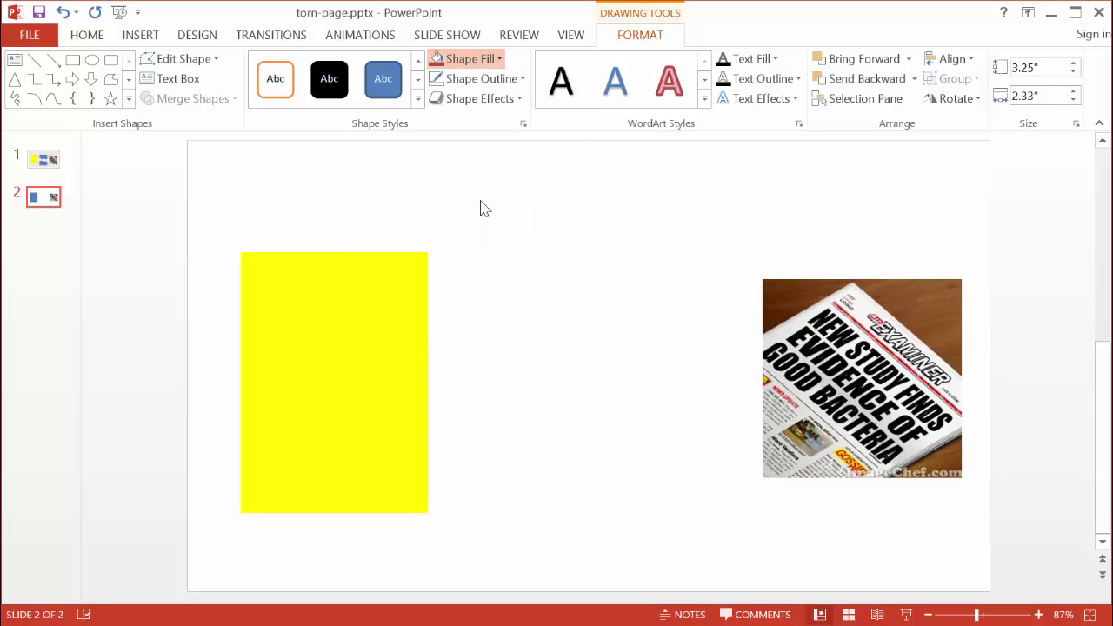
drag(331, 373, 331, 336)
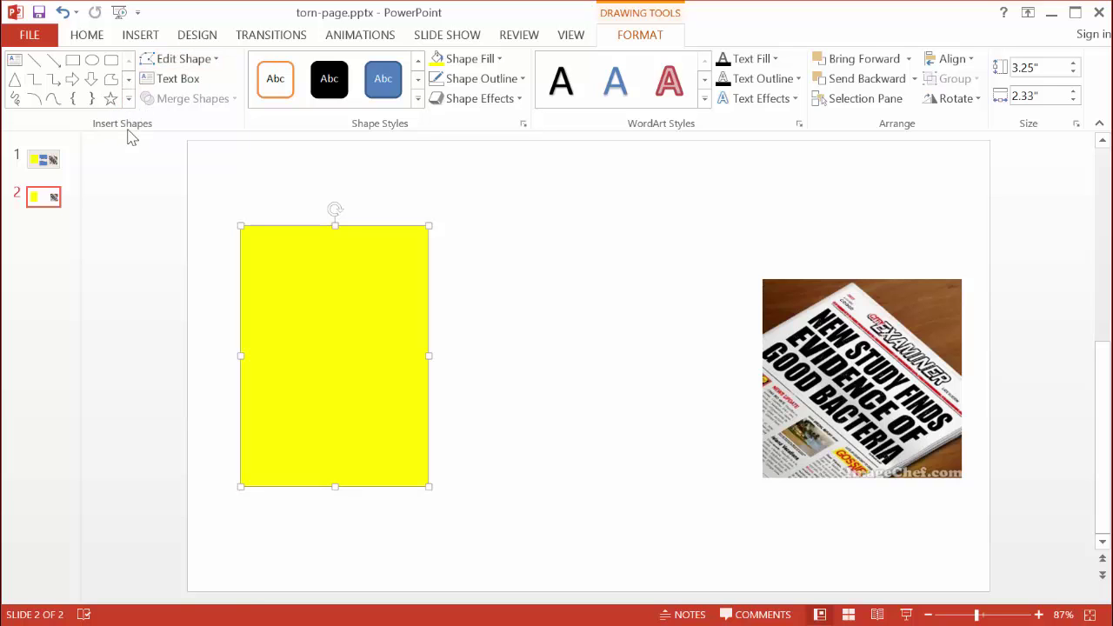
- Draw a blue freeform with a jagged top edge over the yellow rectangle's bottom, nudged right
click(129, 99)
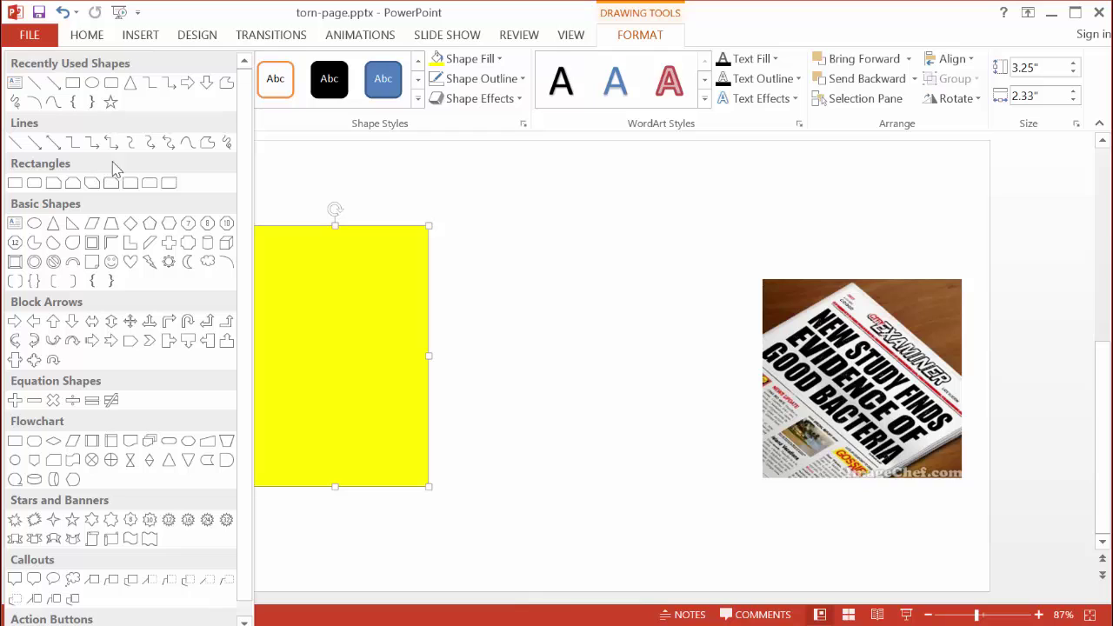
click(208, 144)
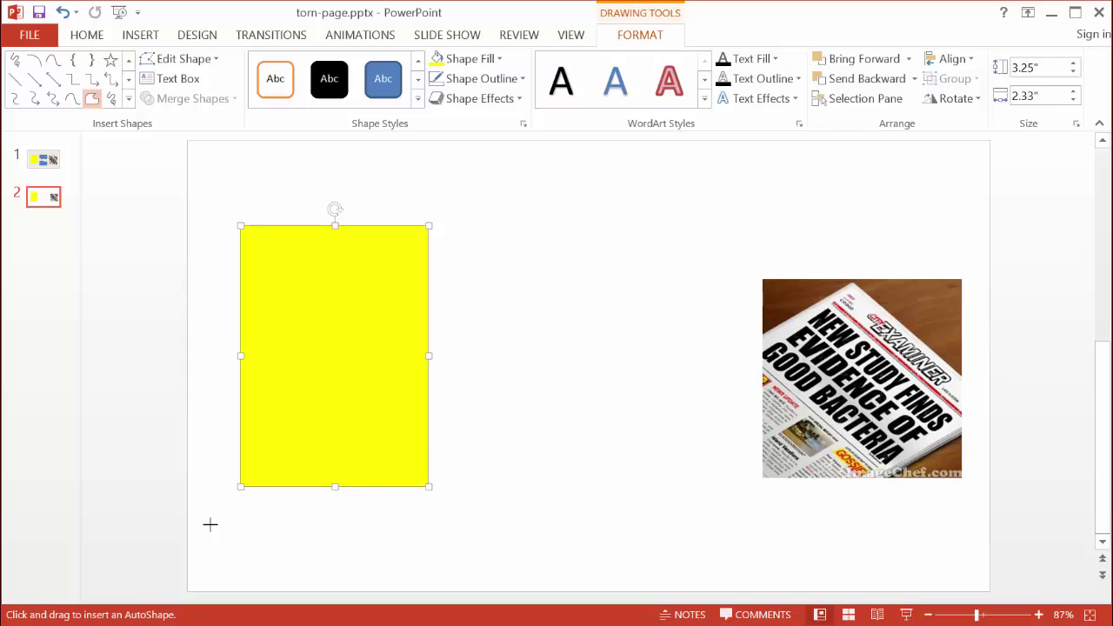
mouse_move(219, 457)
mouse_down()
mouse_move(278, 452)
mouse_move(305, 467)
mouse_move(342, 450)
mouse_move(402, 462)
mouse_move(441, 478)
mouse_move(460, 516)
mouse_move(313, 549)
mouse_move(206, 530)
mouse_move(214, 460)
mouse_up()
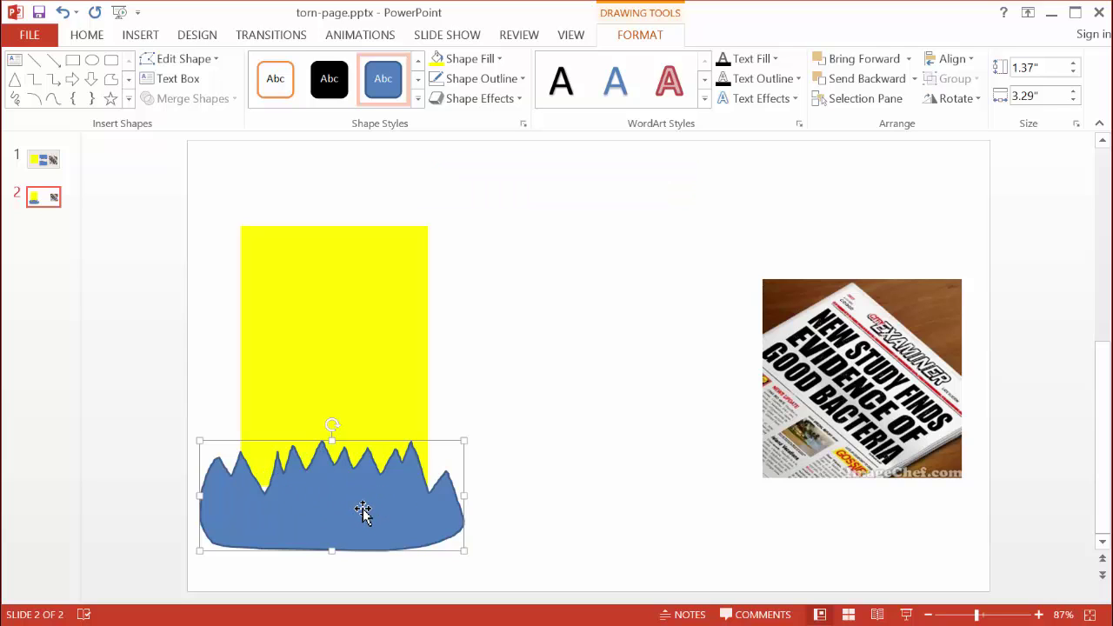
key(Right)
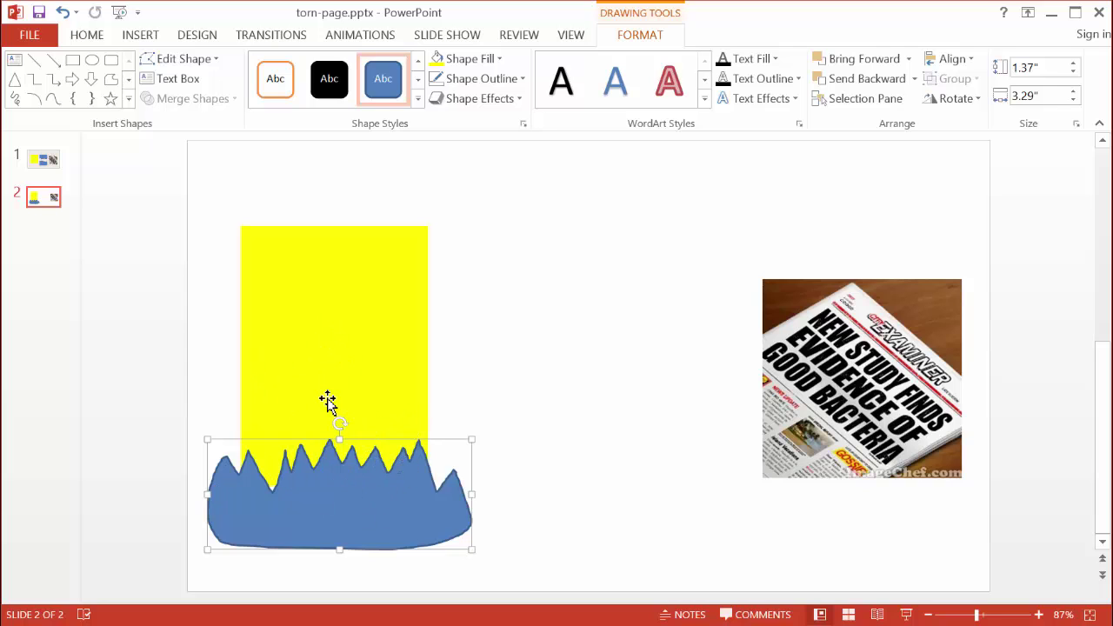
click(539, 326)
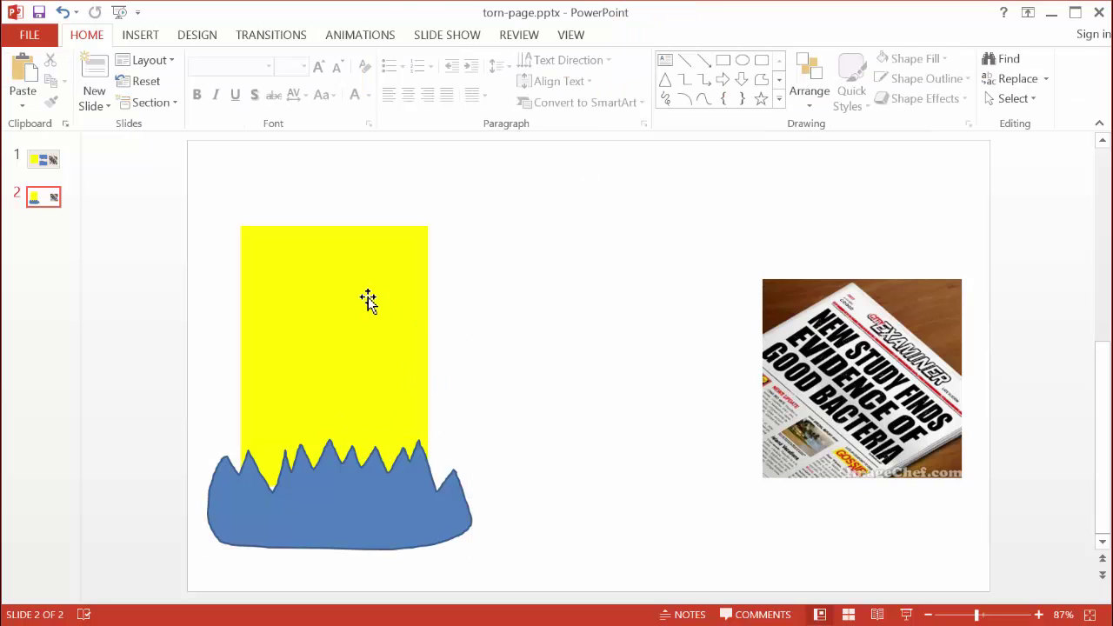
- Subtract the blue freeform from the yellow rectangle with Merge Shapes
click(337, 276)
double_click(337, 276)
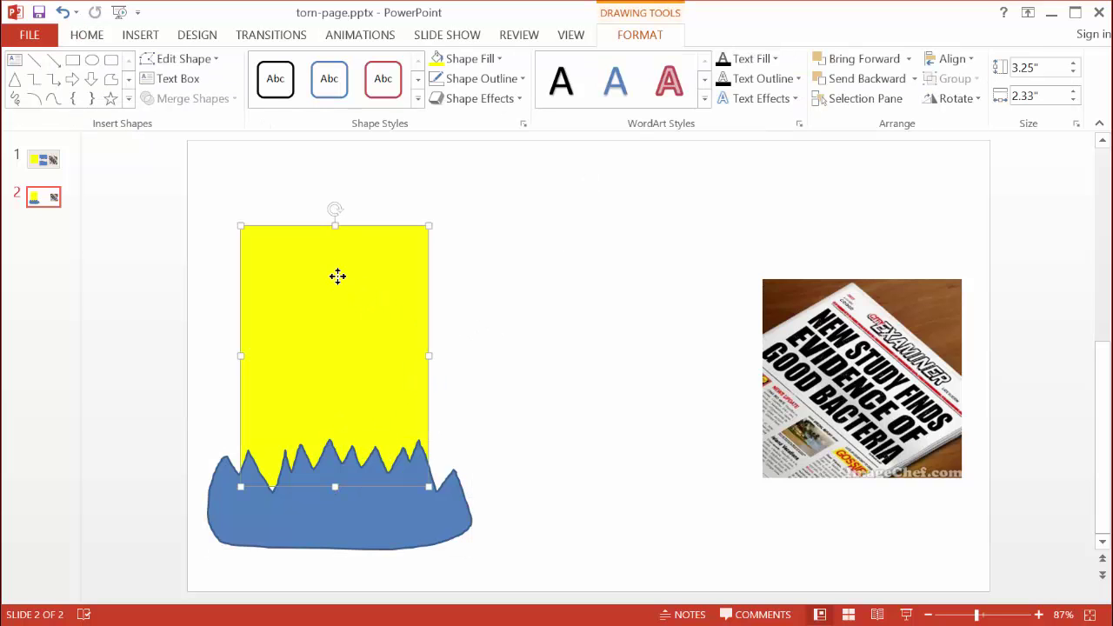
shift+click(392, 520)
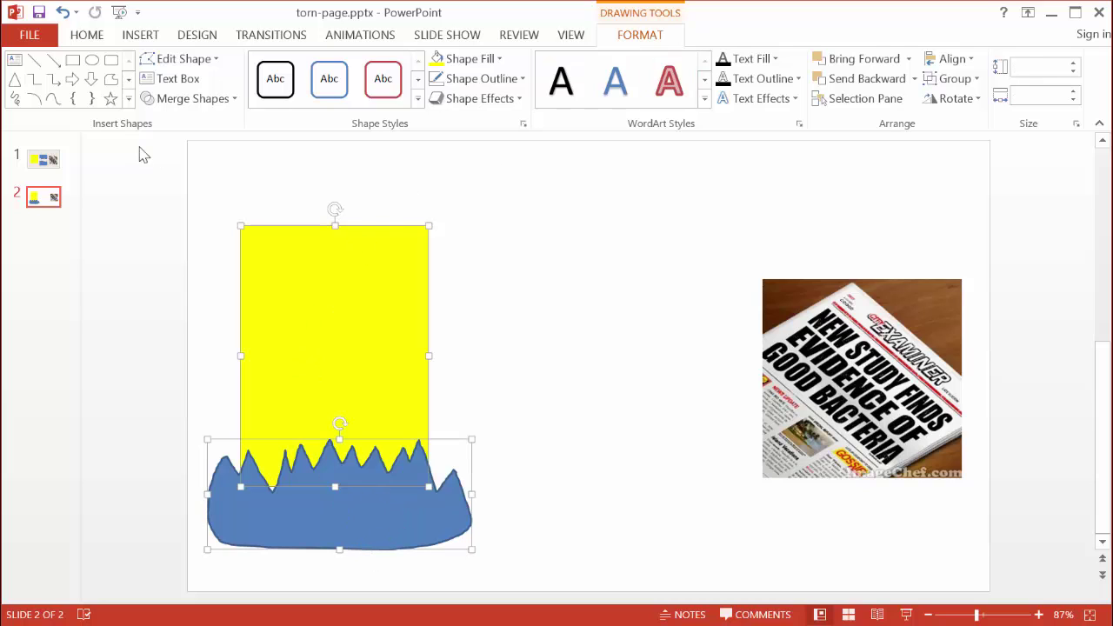
click(233, 99)
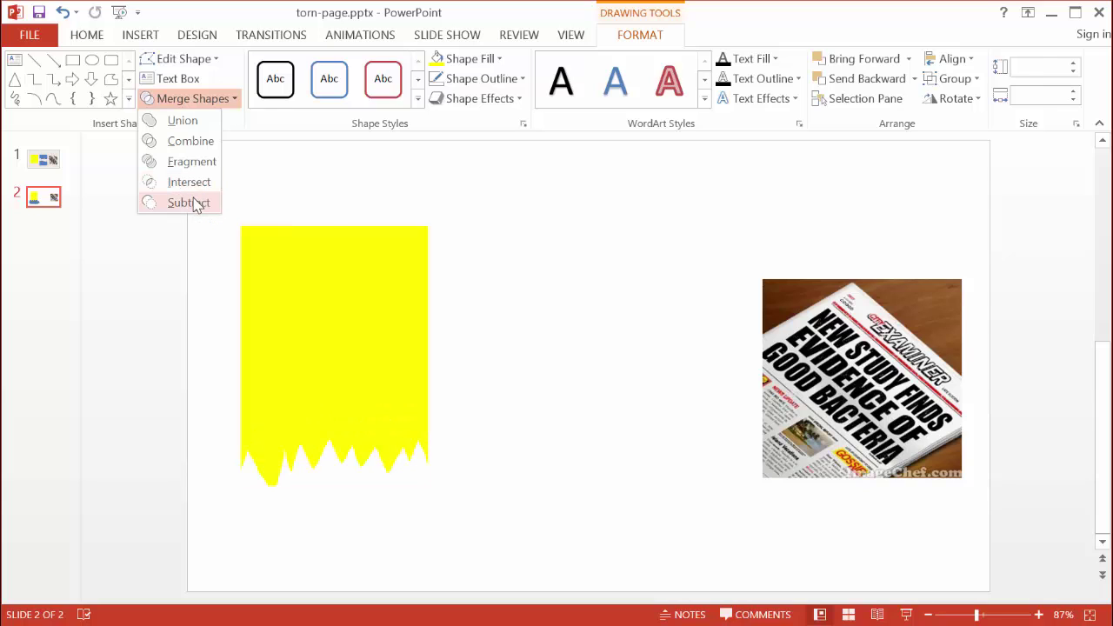
click(198, 204)
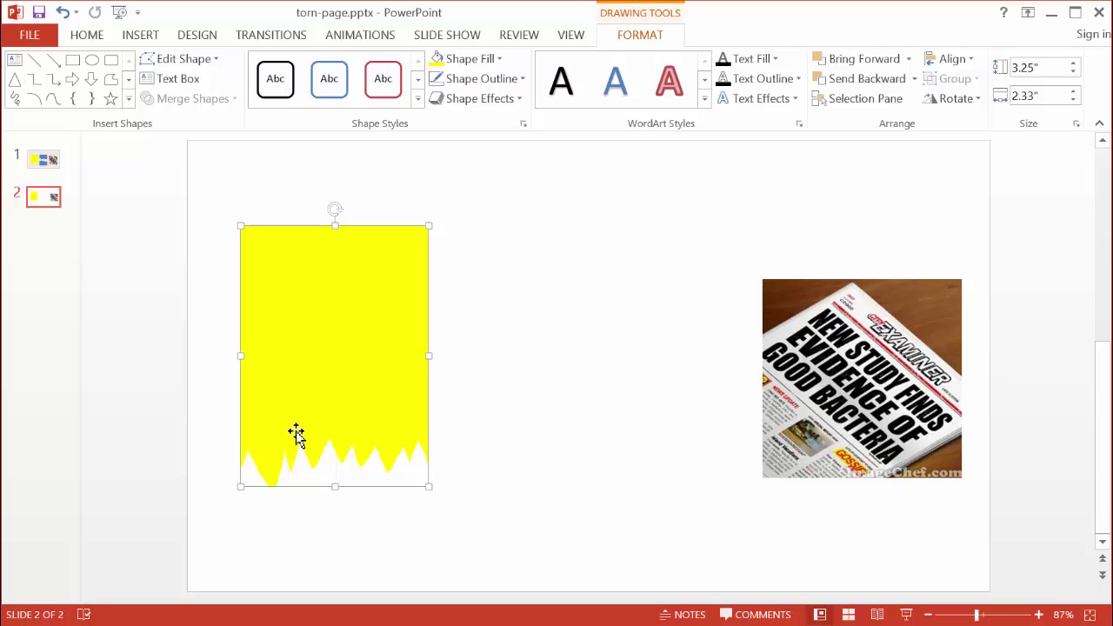
click(444, 545)
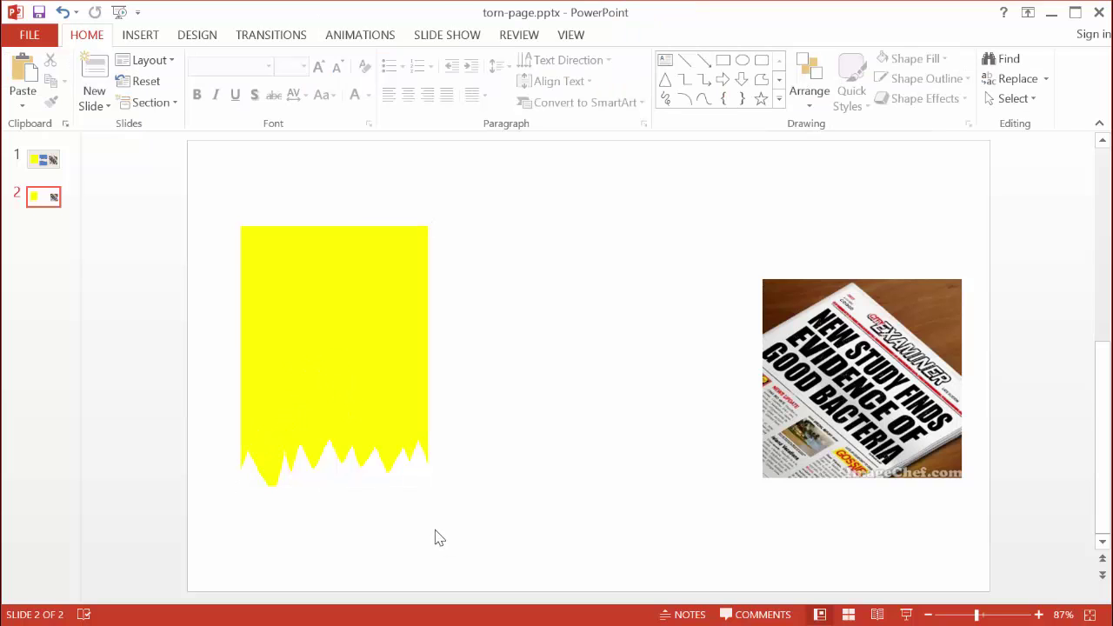
- Apply an Offset Diagonal Bottom Left shadow to the torn yellow page
click(319, 318)
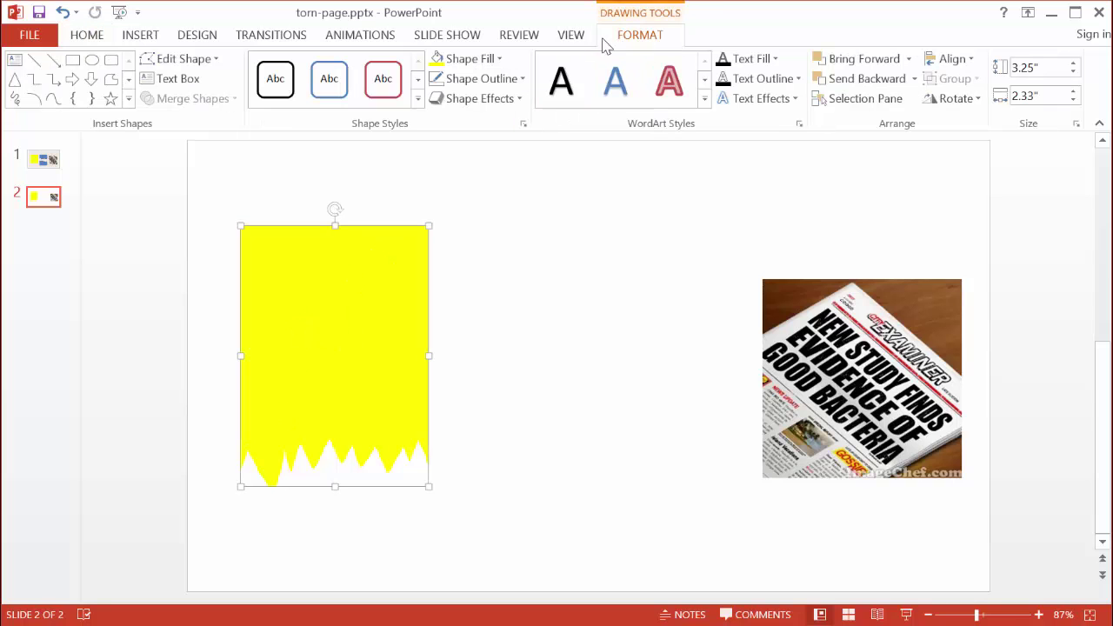
click(478, 100)
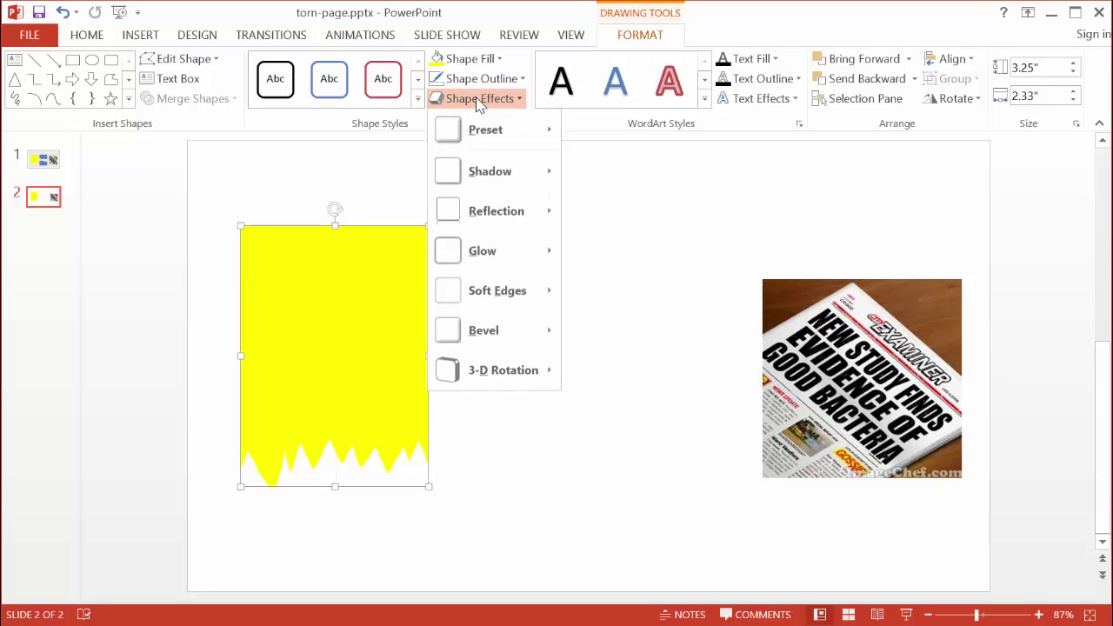
mouse_move(510, 174)
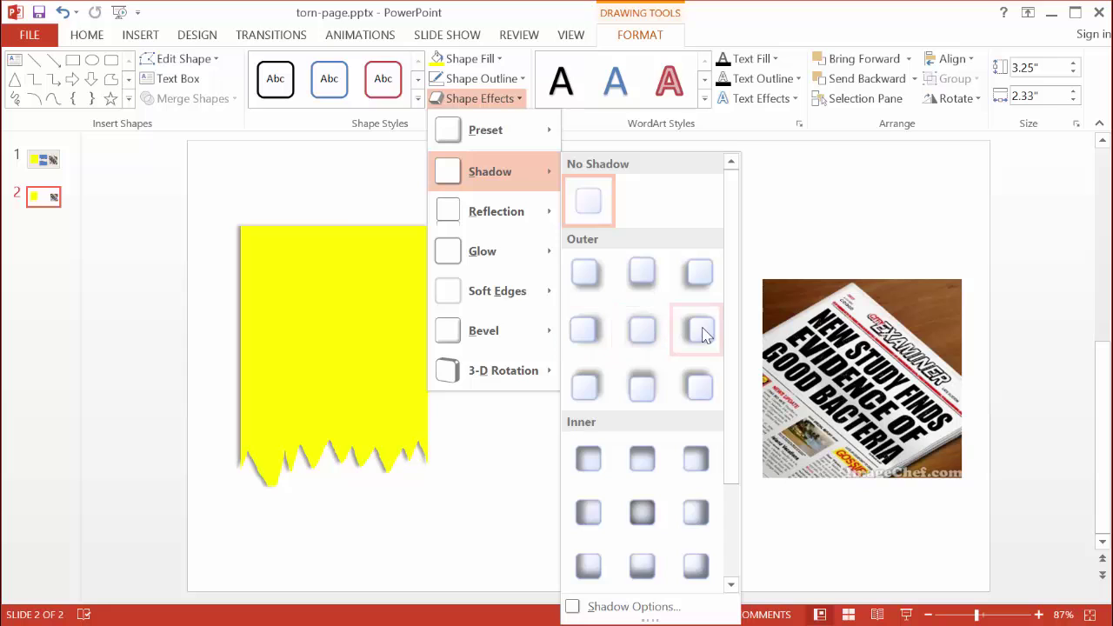
click(700, 277)
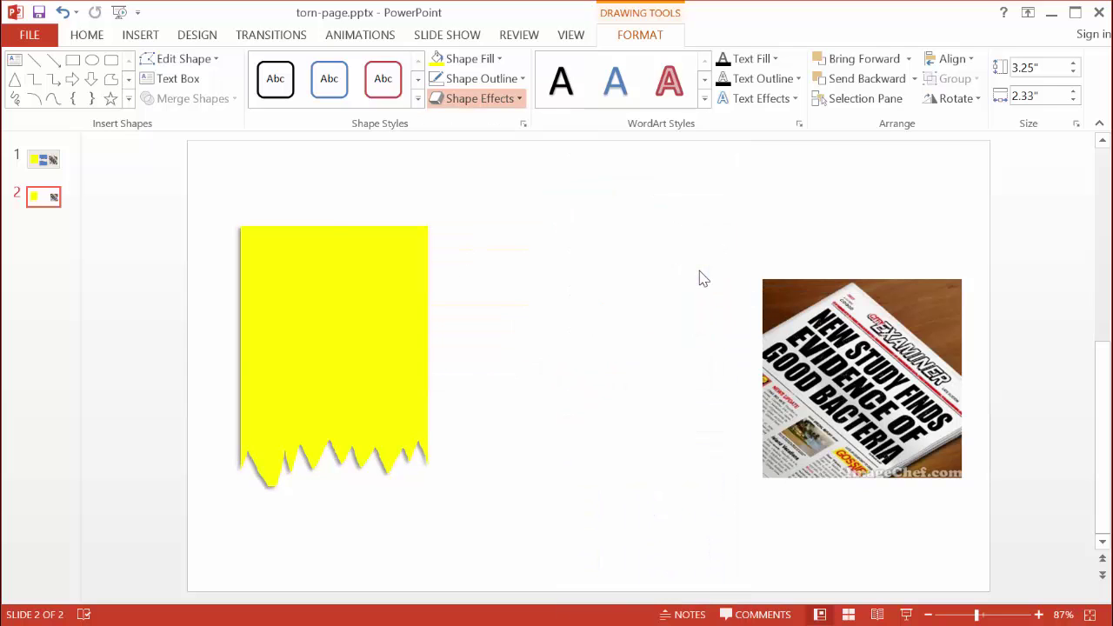
click(530, 505)
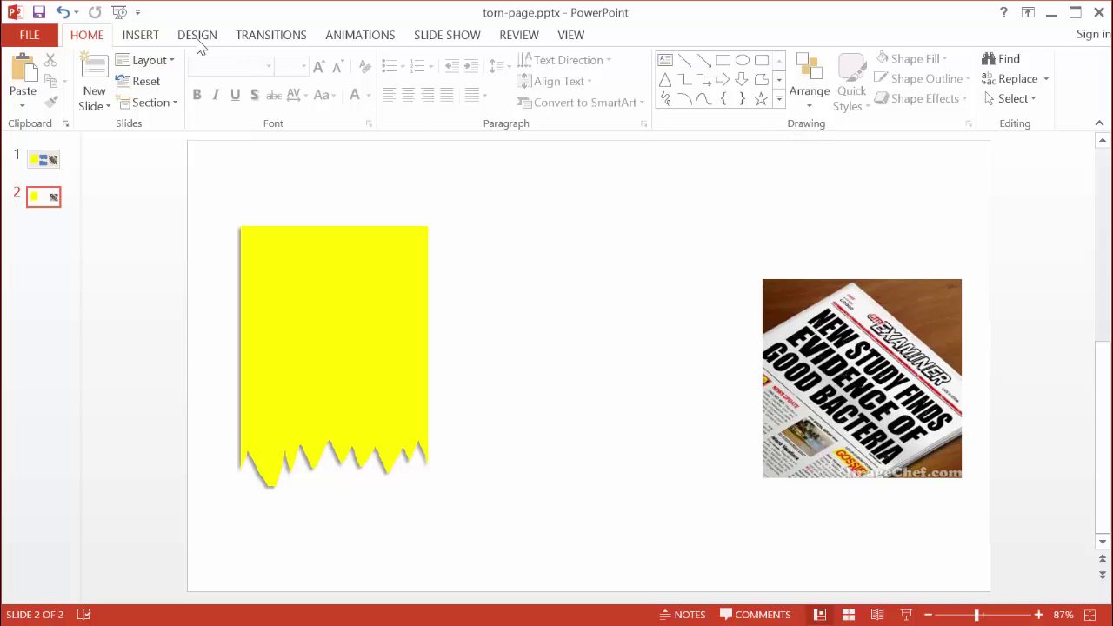
- Draw an outline-free blue rectangle between the yellow page and photo, aligned with the yellow page
click(780, 99)
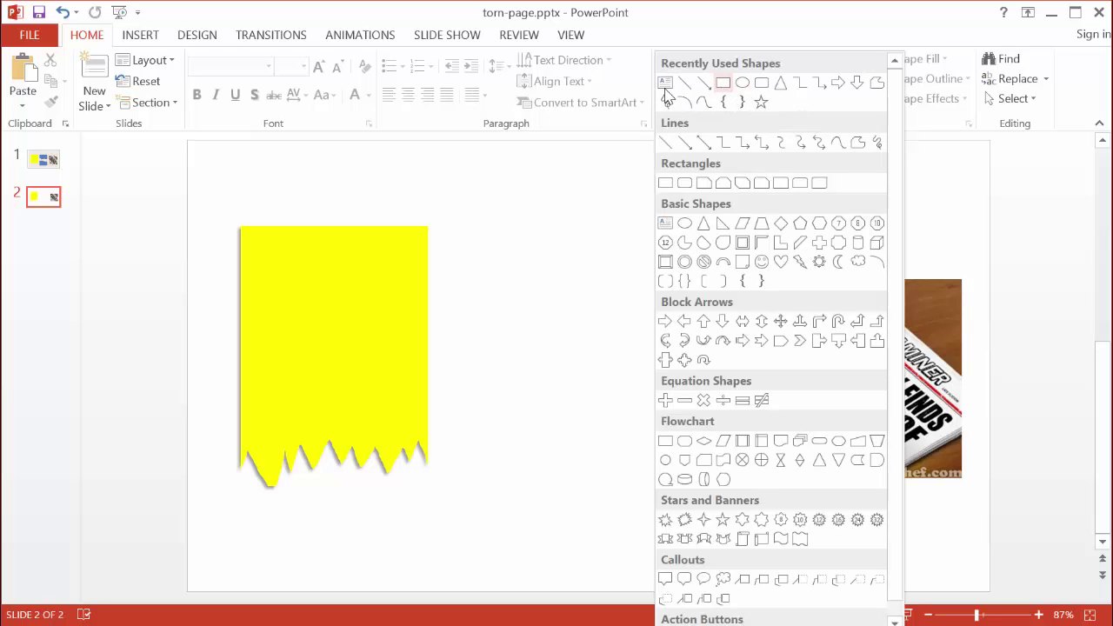
click(550, 260)
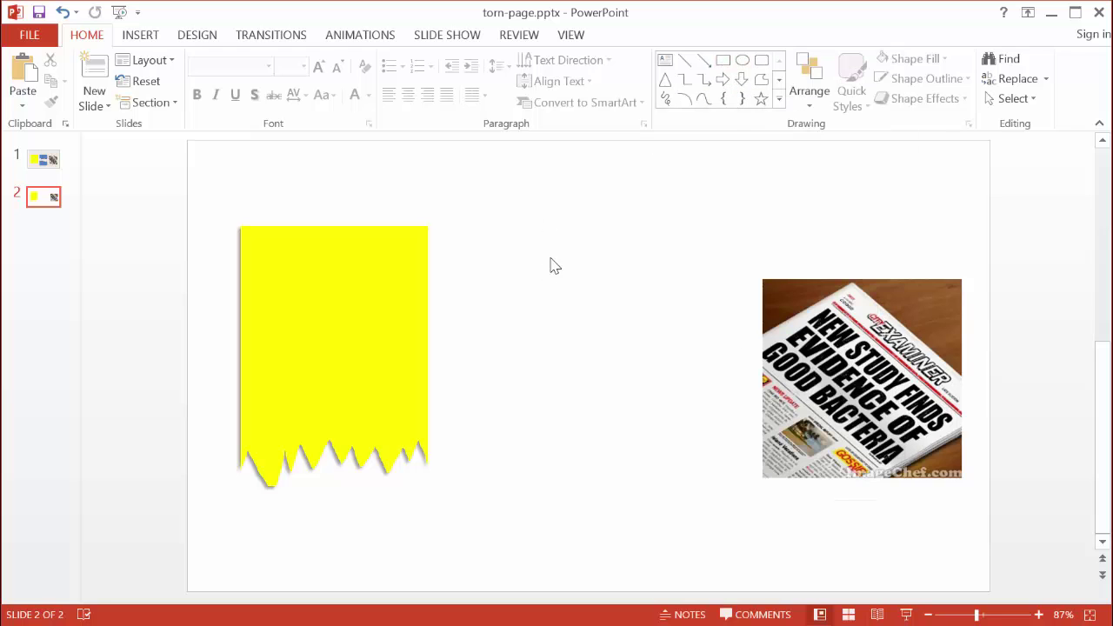
click(723, 61)
mouse_move(518, 250)
mouse_down()
mouse_move(571, 375)
mouse_move(649, 477)
mouse_move(703, 500)
mouse_up()
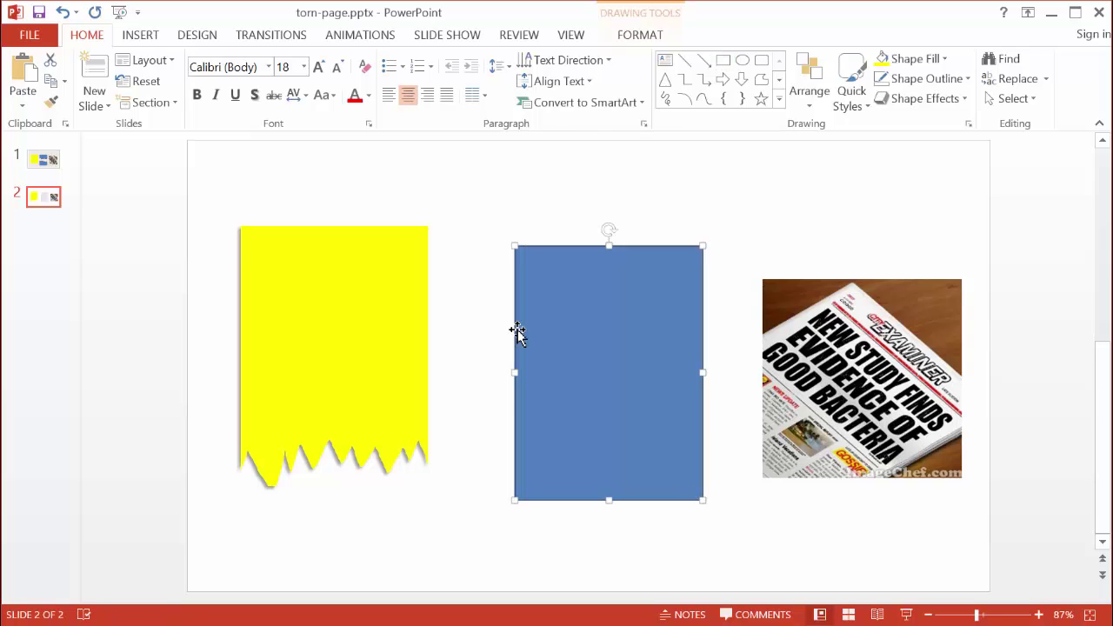
click(640, 34)
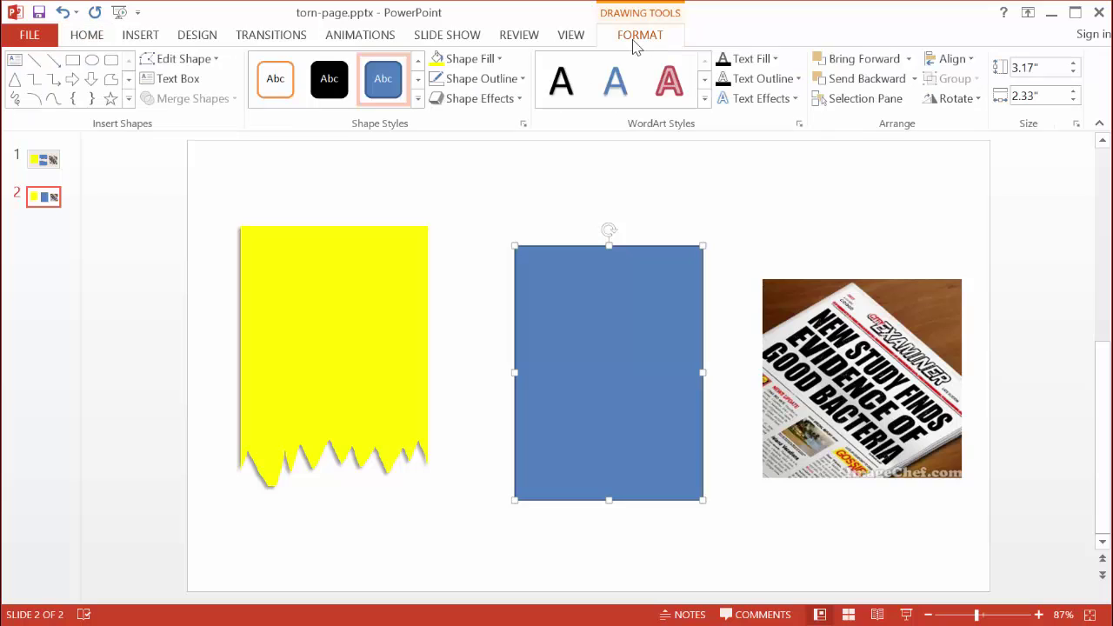
click(480, 79)
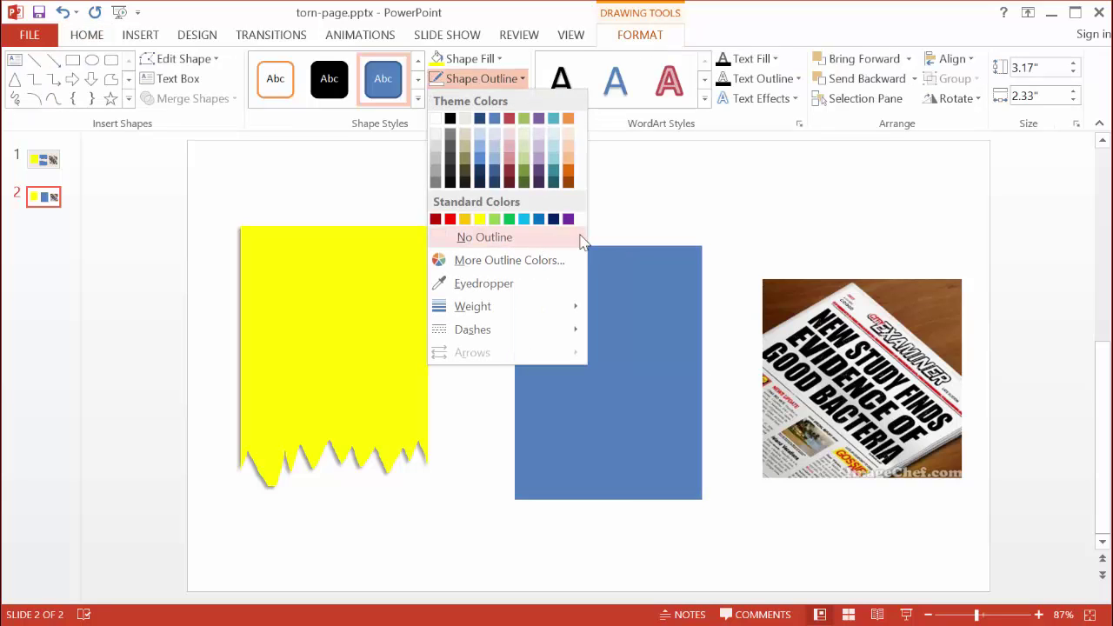
click(474, 235)
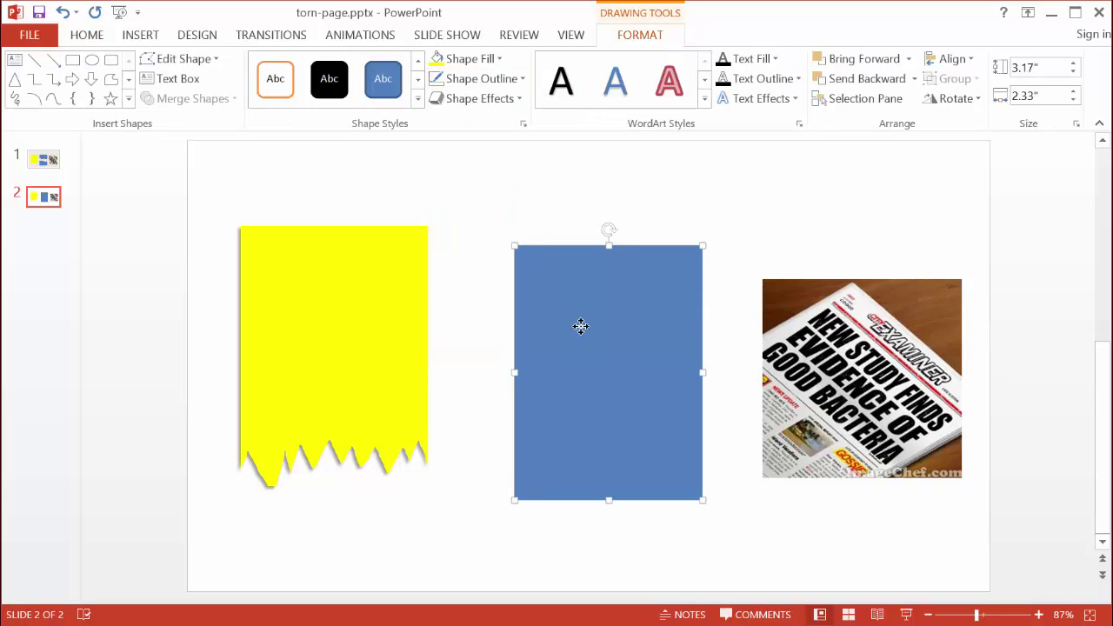
mouse_move(581, 325)
mouse_down()
mouse_move(569, 310)
mouse_move(579, 315)
mouse_up()
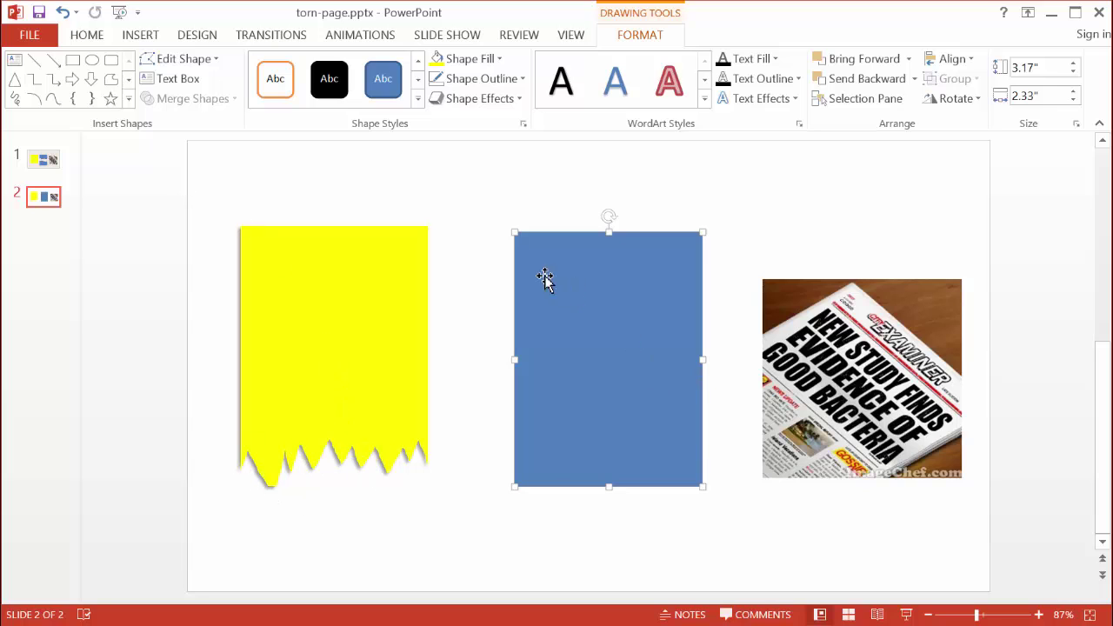
- Draw a closed freeform band with zigzag top and bottom edges across the blue rectangle, with no outline
click(111, 79)
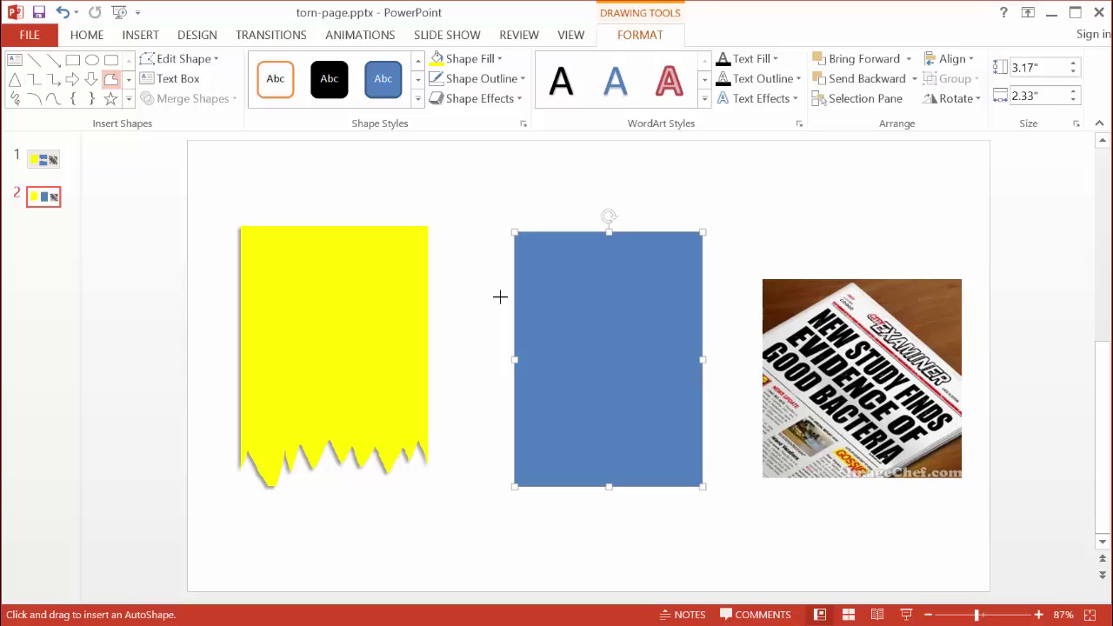
drag(498, 288, 526, 340)
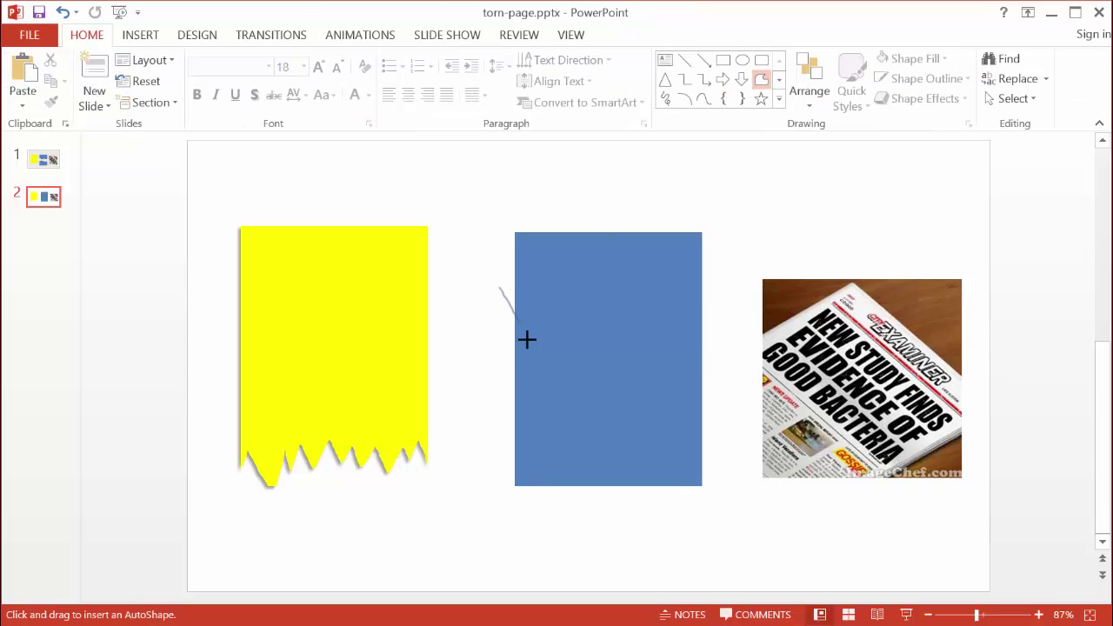
mouse_move(630, 317)
mouse_down()
mouse_move(727, 293)
mouse_move(738, 353)
mouse_move(720, 395)
mouse_move(677, 373)
mouse_move(578, 380)
mouse_up()
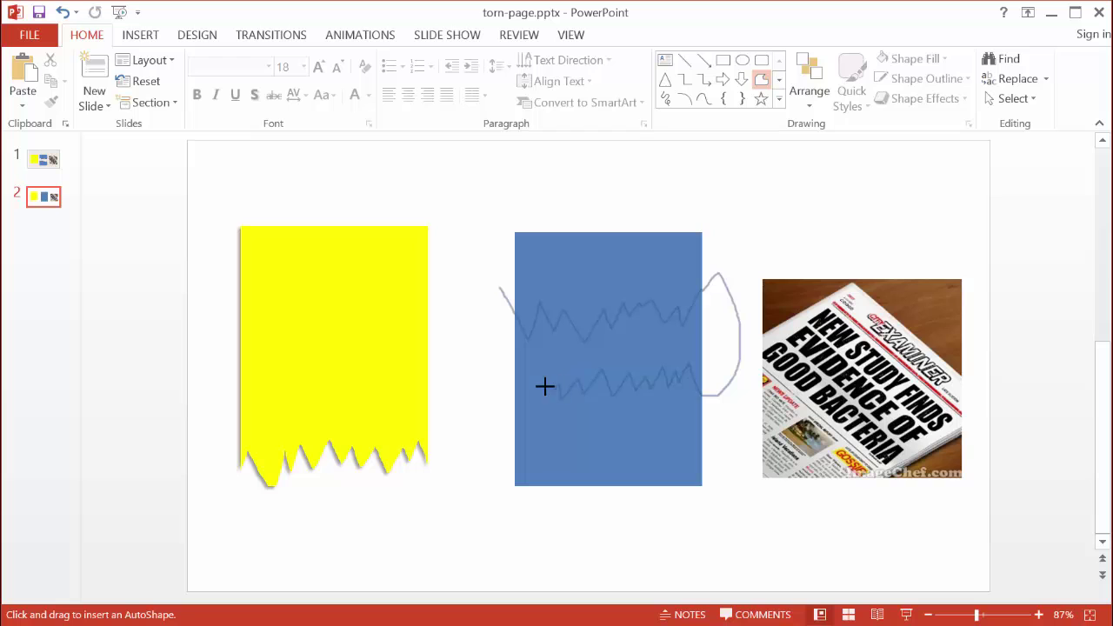
mouse_move(514, 405)
mouse_down()
mouse_move(465, 348)
mouse_move(475, 298)
mouse_move(497, 288)
mouse_up()
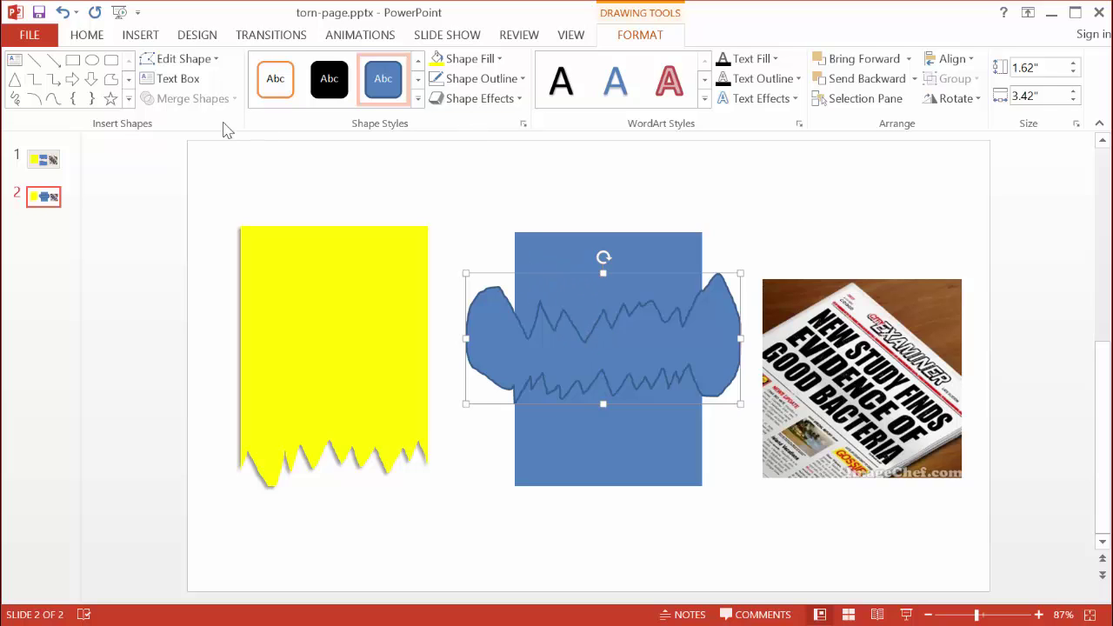
click(479, 78)
click(480, 238)
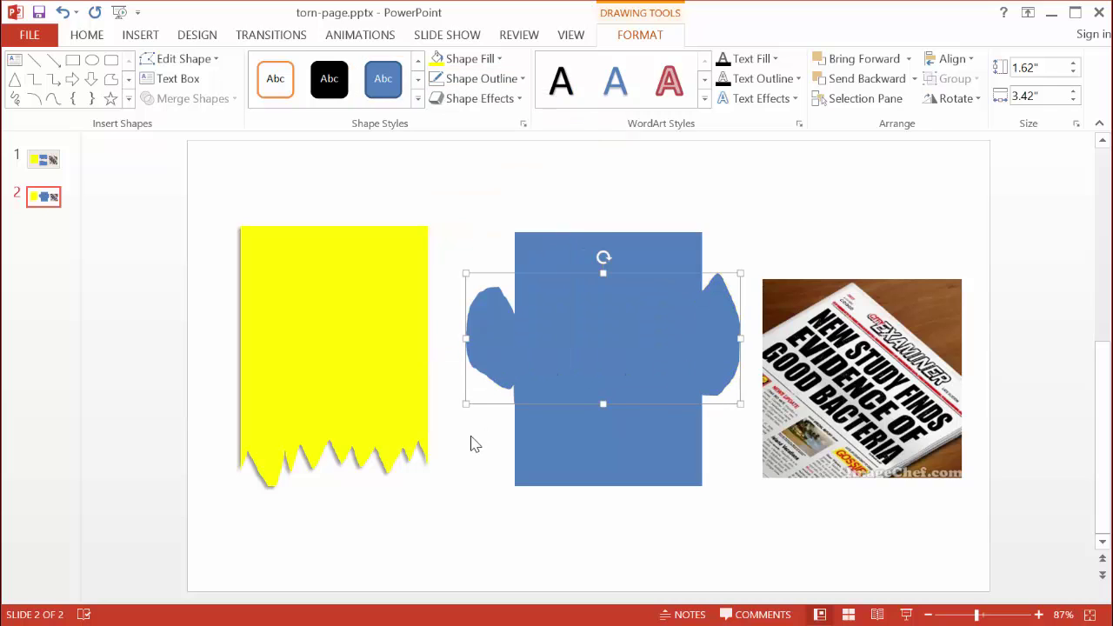
click(568, 539)
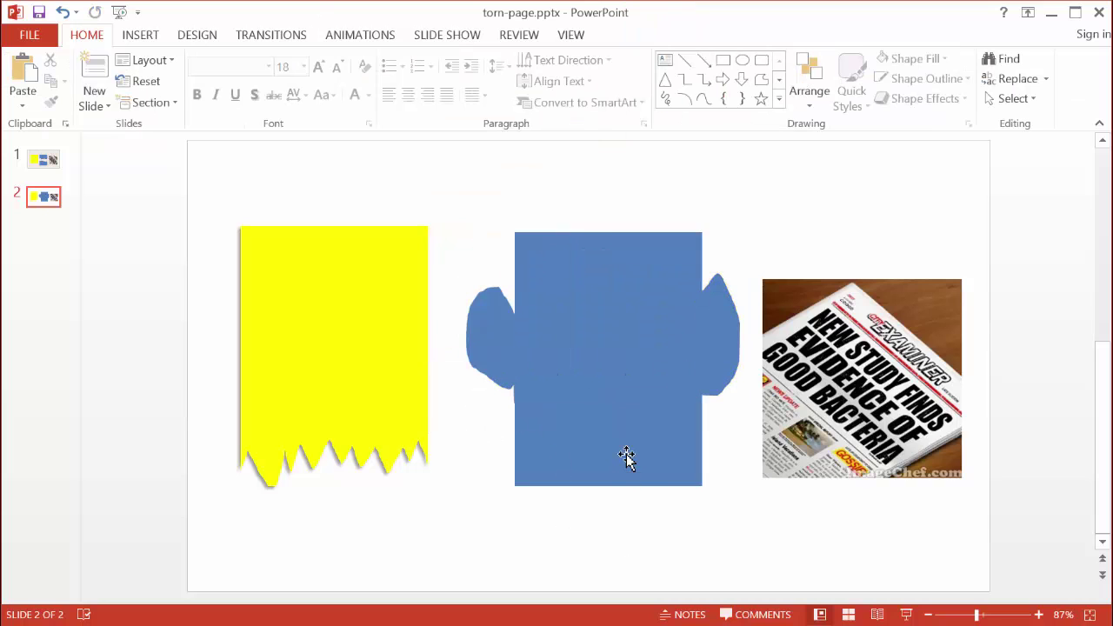
- Subtract the jagged band from the blue rectangle, splitting it into two torn pieces
click(626, 456)
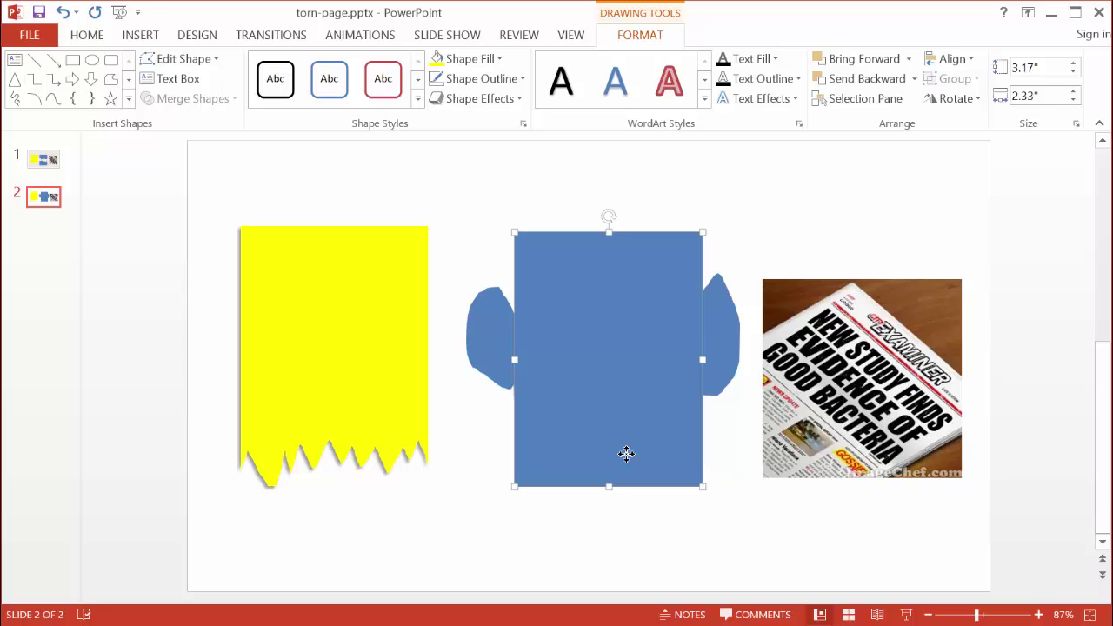
shift+click(484, 323)
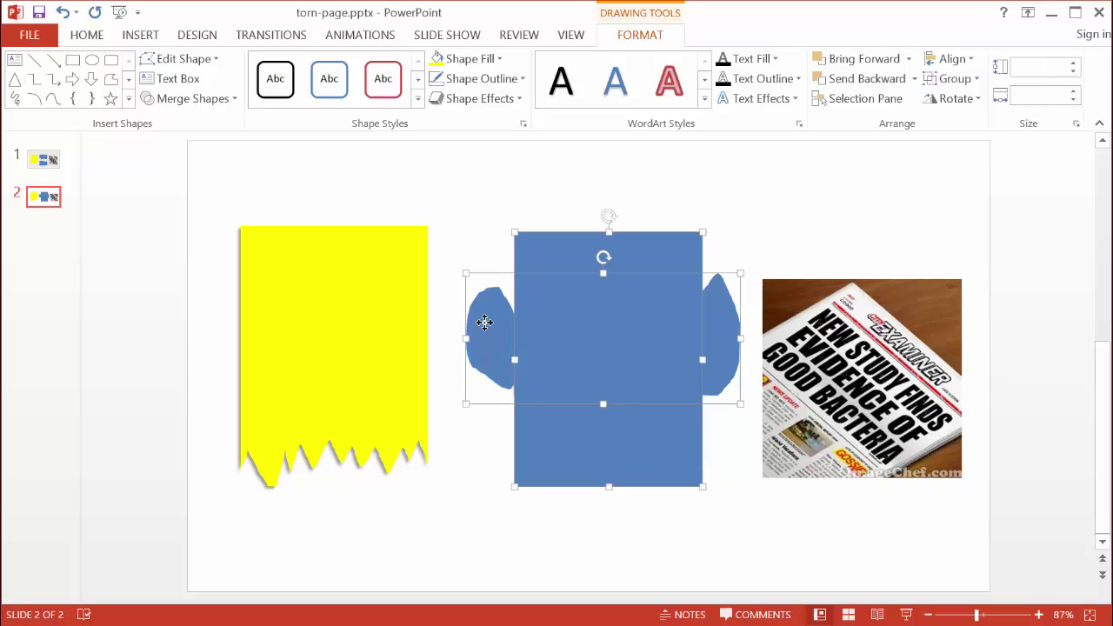
click(228, 100)
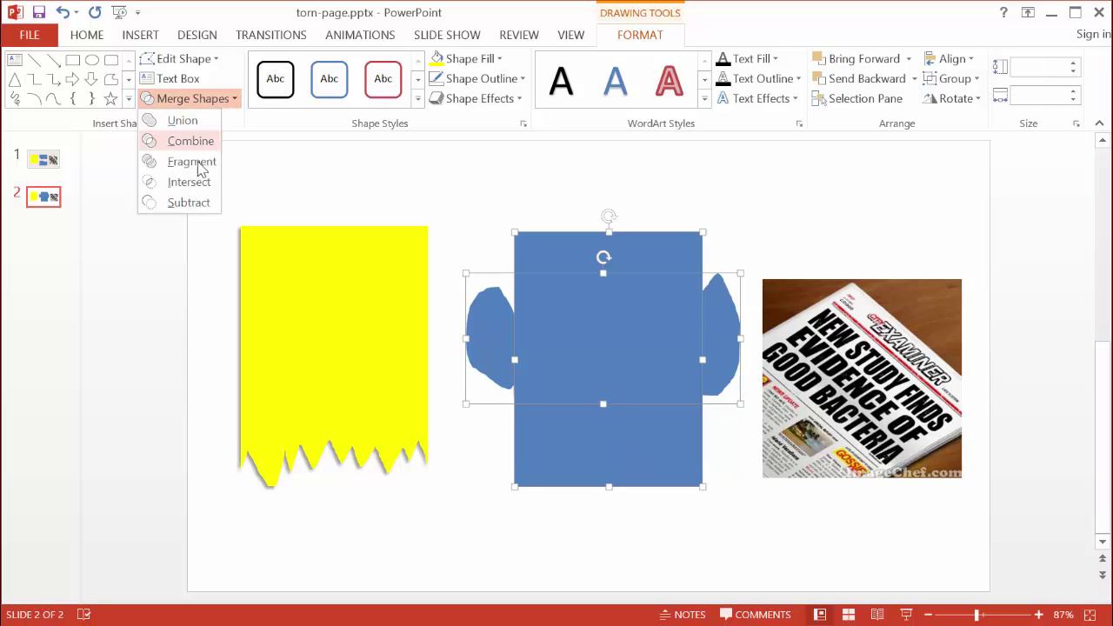
click(193, 206)
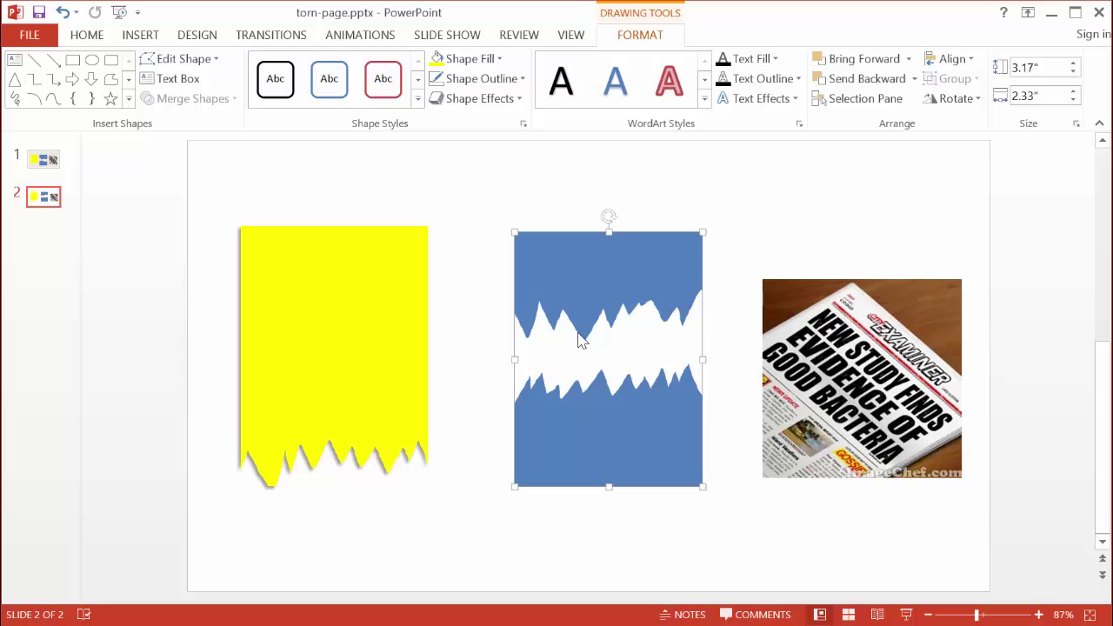
- Give the torn blue page an outer shadow like the yellow page and shift it slightly left and up
click(487, 99)
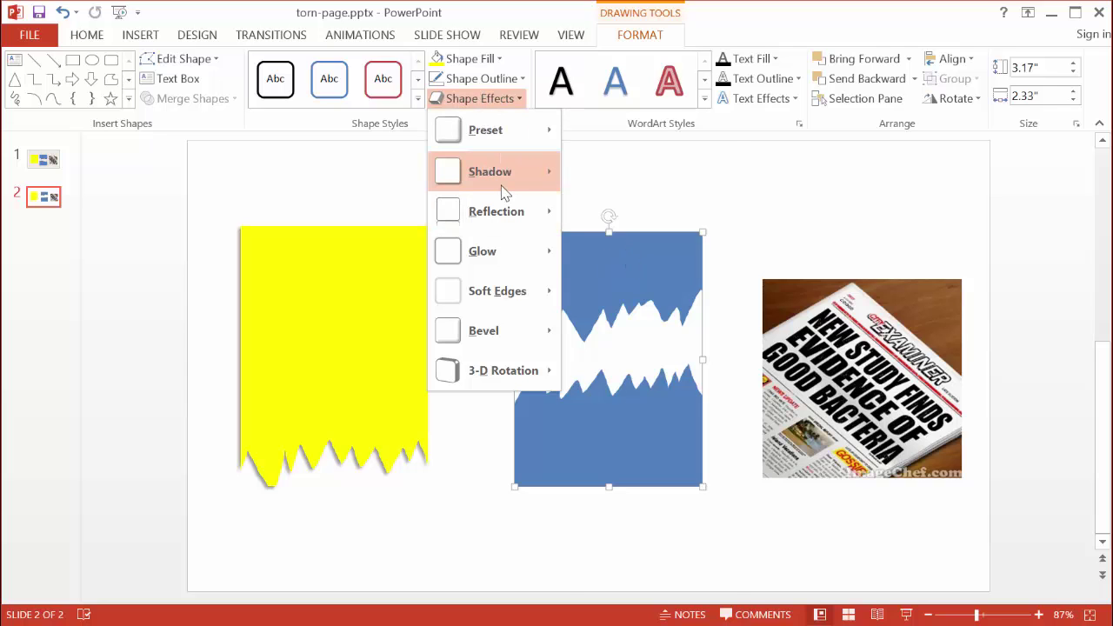
mouse_move(505, 187)
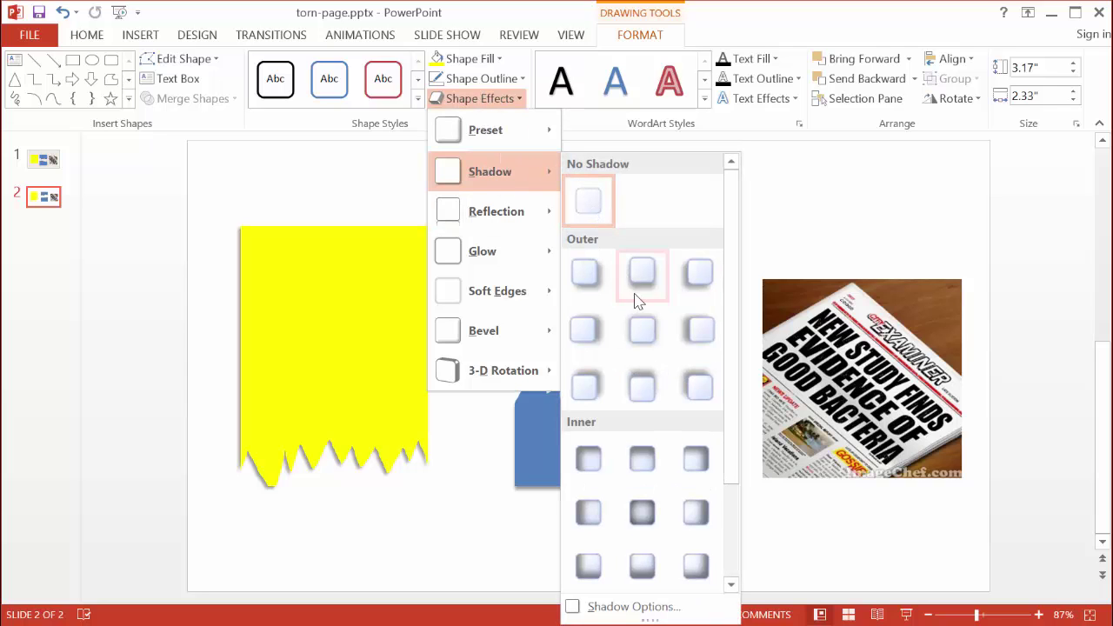
click(701, 275)
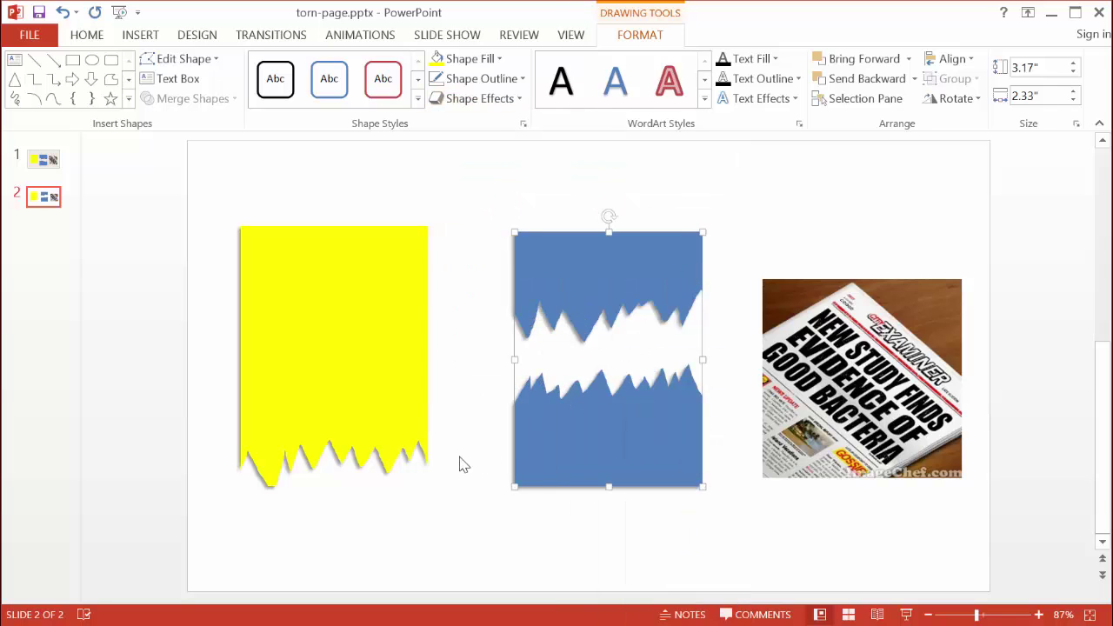
click(495, 521)
drag(571, 278, 551, 270)
click(658, 532)
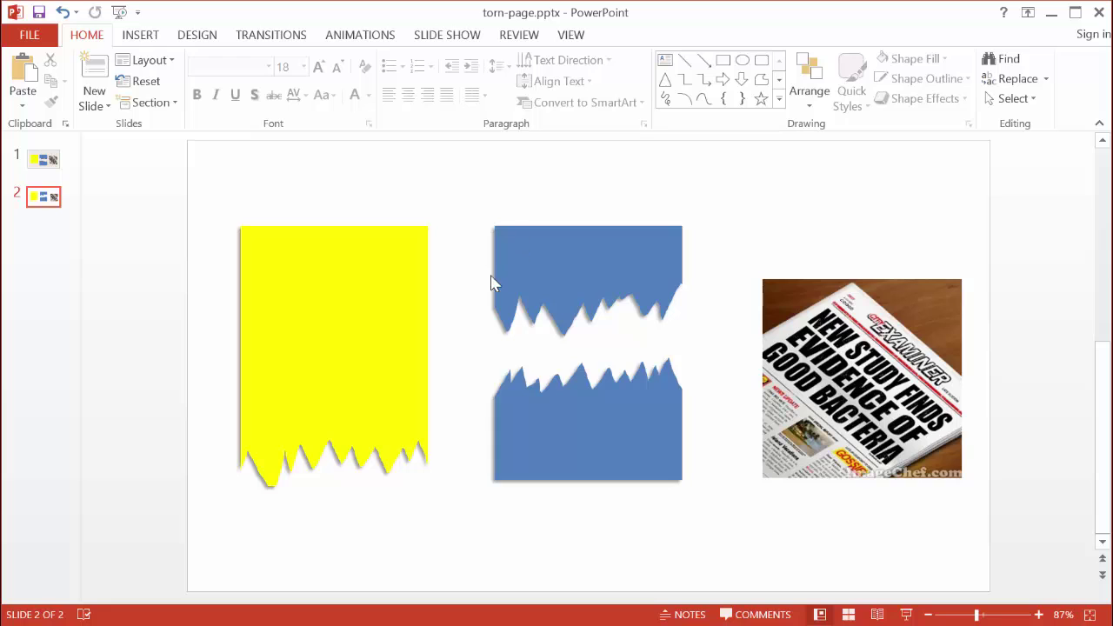
click(858, 325)
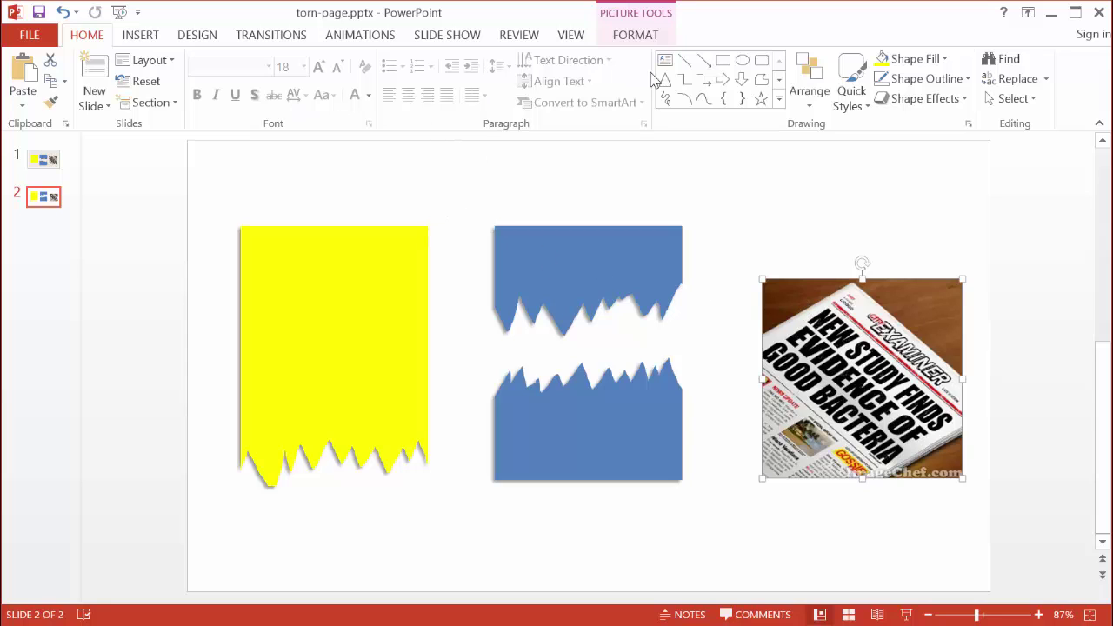
click(762, 79)
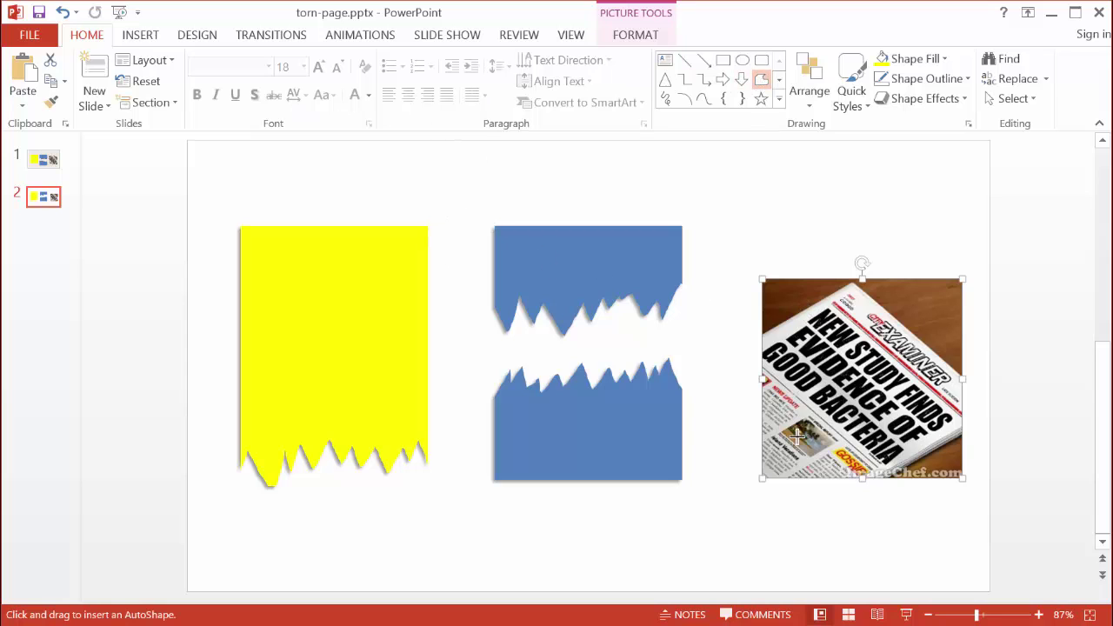
mouse_move(745, 478)
mouse_down()
mouse_move(754, 454)
mouse_move(777, 473)
mouse_move(800, 457)
mouse_move(858, 467)
mouse_up()
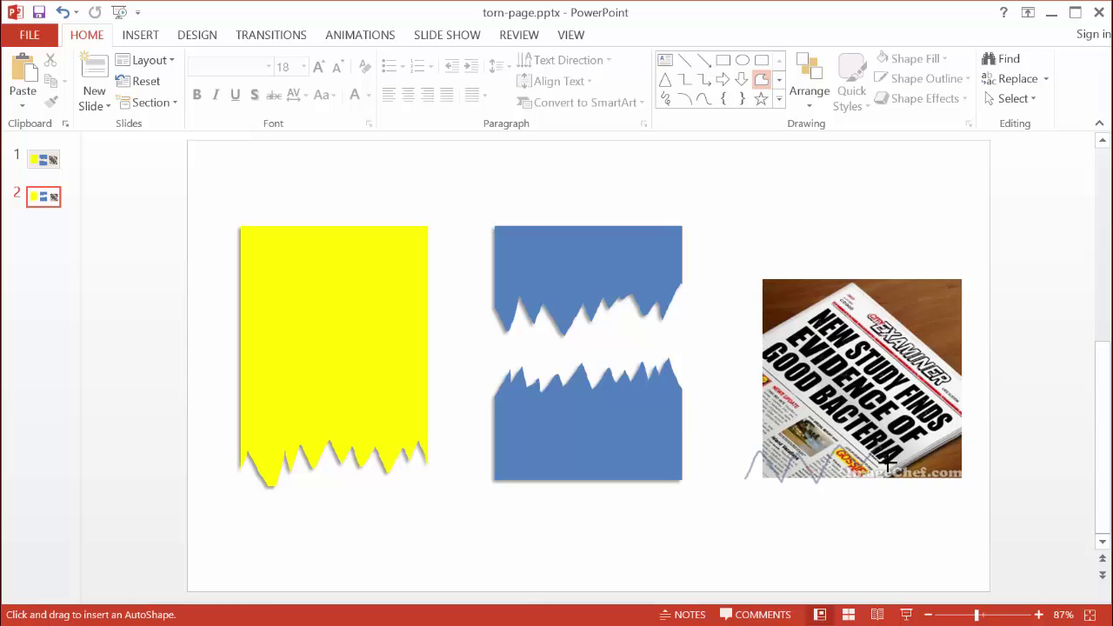
drag(972, 463, 972, 461)
double_click(888, 464)
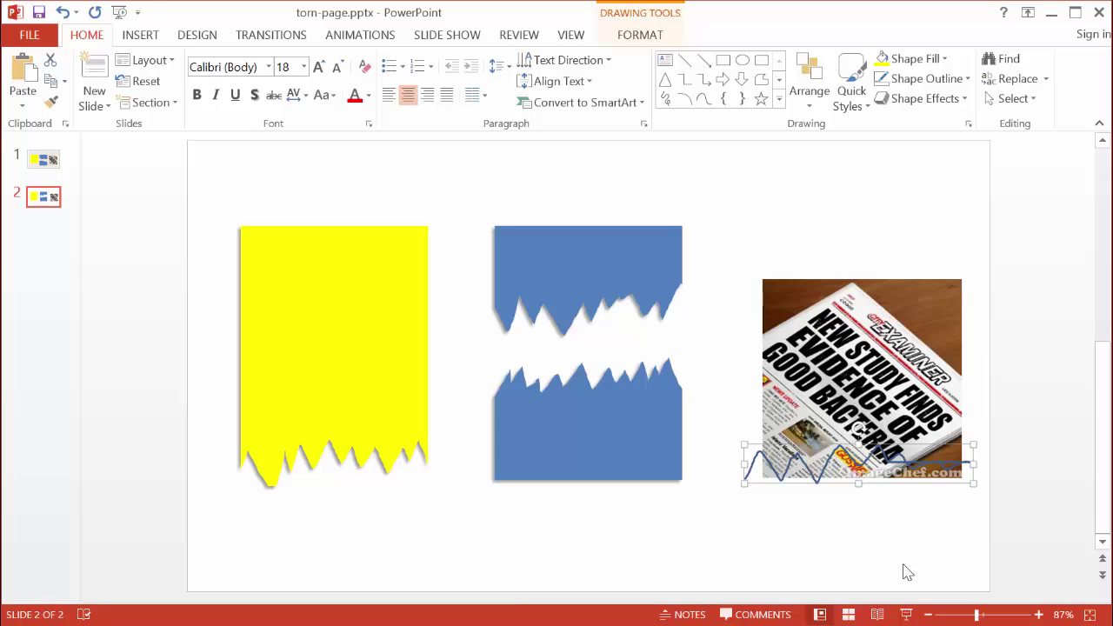
key(Delete)
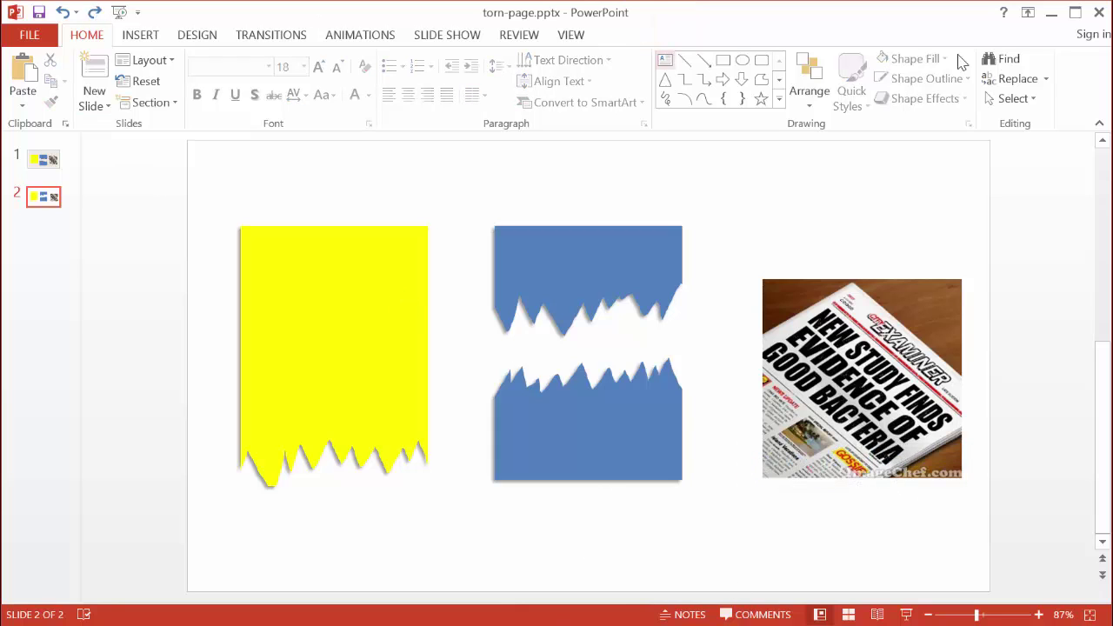
- Draw a jagged blue freeform over the newspaper photo's bottom edge
click(764, 79)
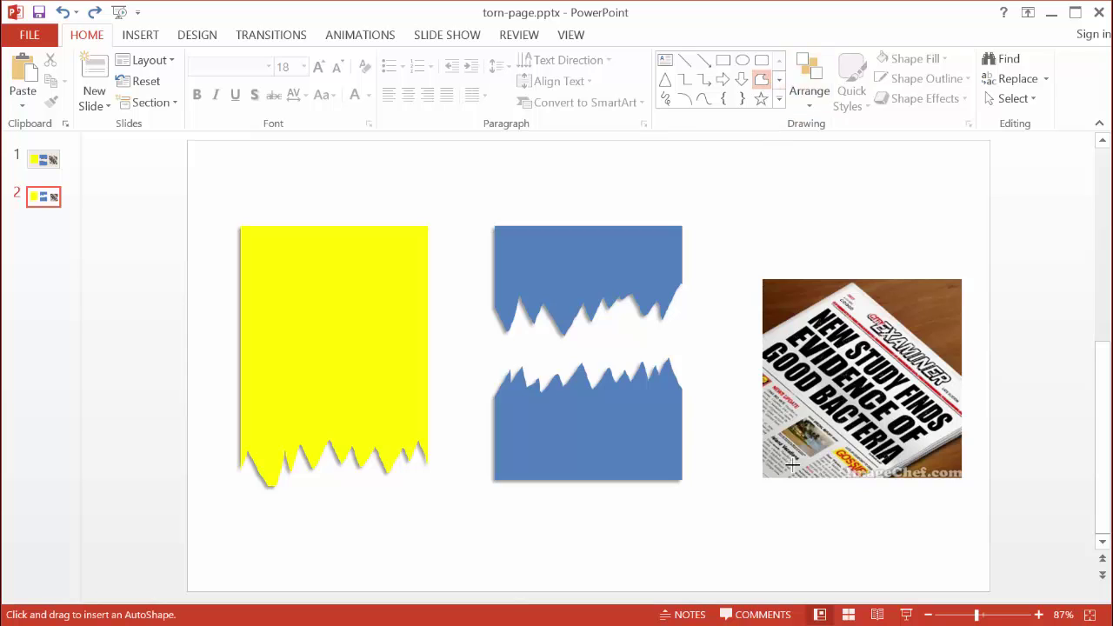
mouse_move(750, 471)
mouse_down()
mouse_move(784, 482)
mouse_move(826, 456)
mouse_move(986, 454)
mouse_move(987, 512)
mouse_move(822, 519)
mouse_move(741, 497)
mouse_up()
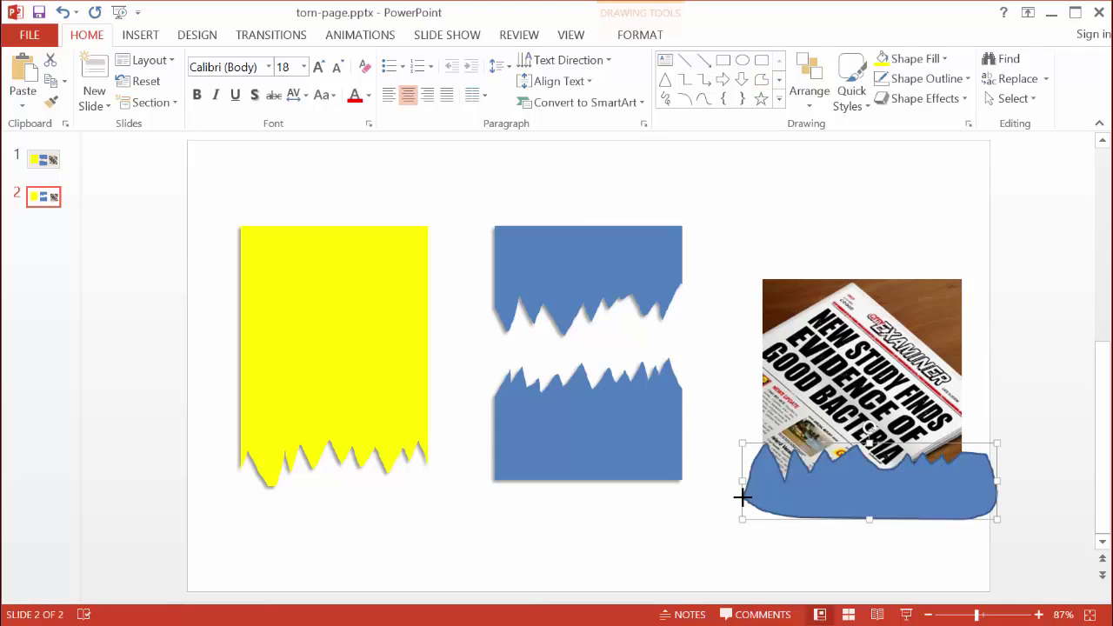
click(864, 567)
- Subtract the jagged freeform from the newspaper photo using Merge Shapes
click(835, 366)
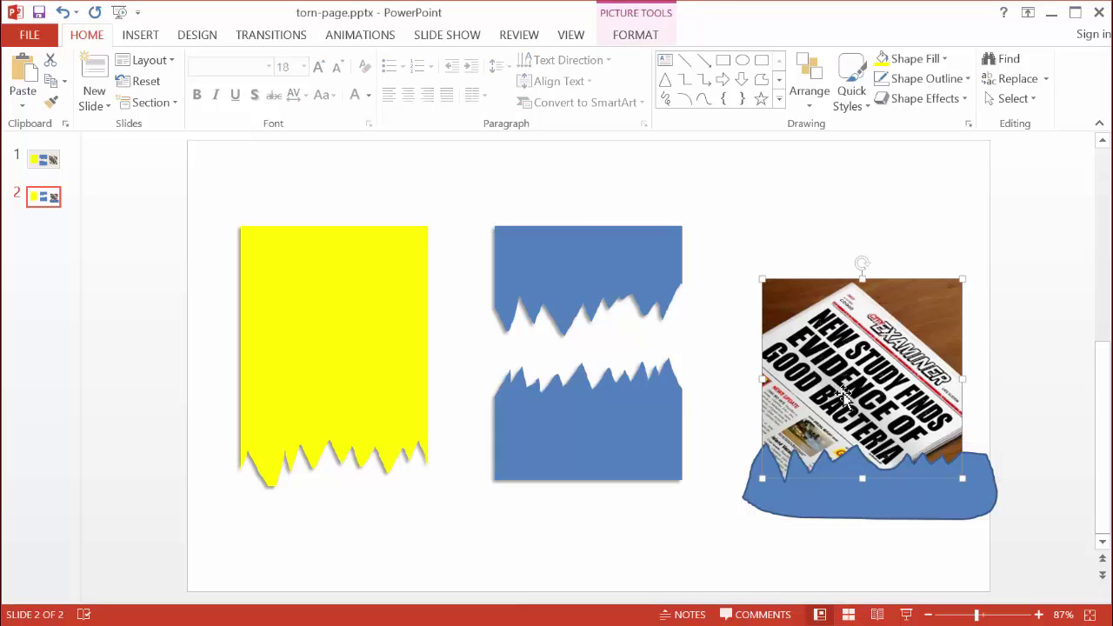
shift+click(849, 502)
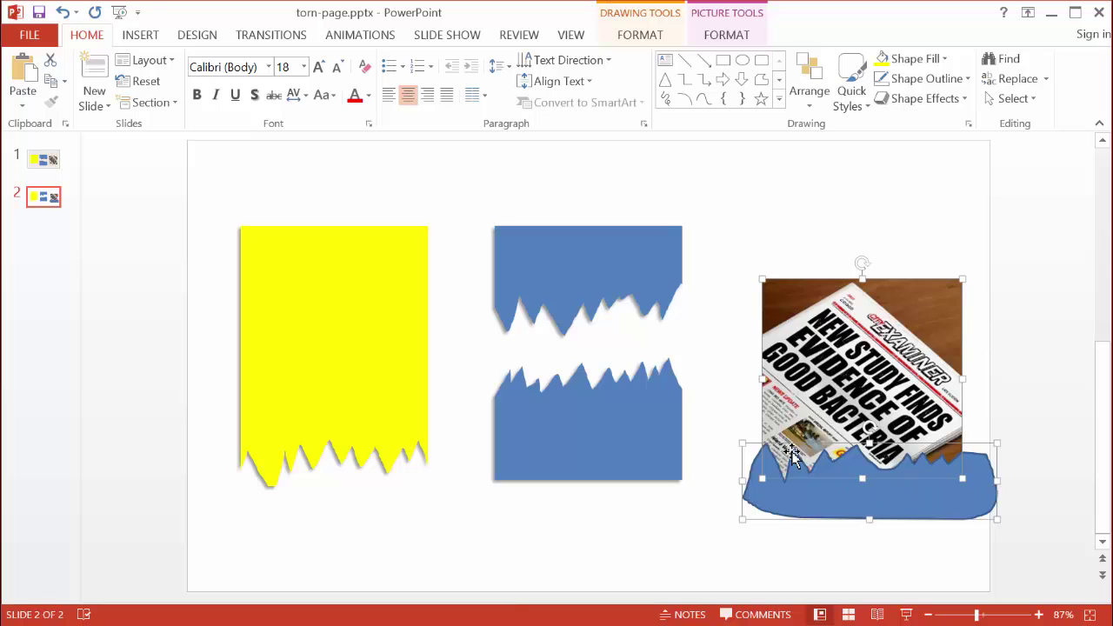
click(639, 33)
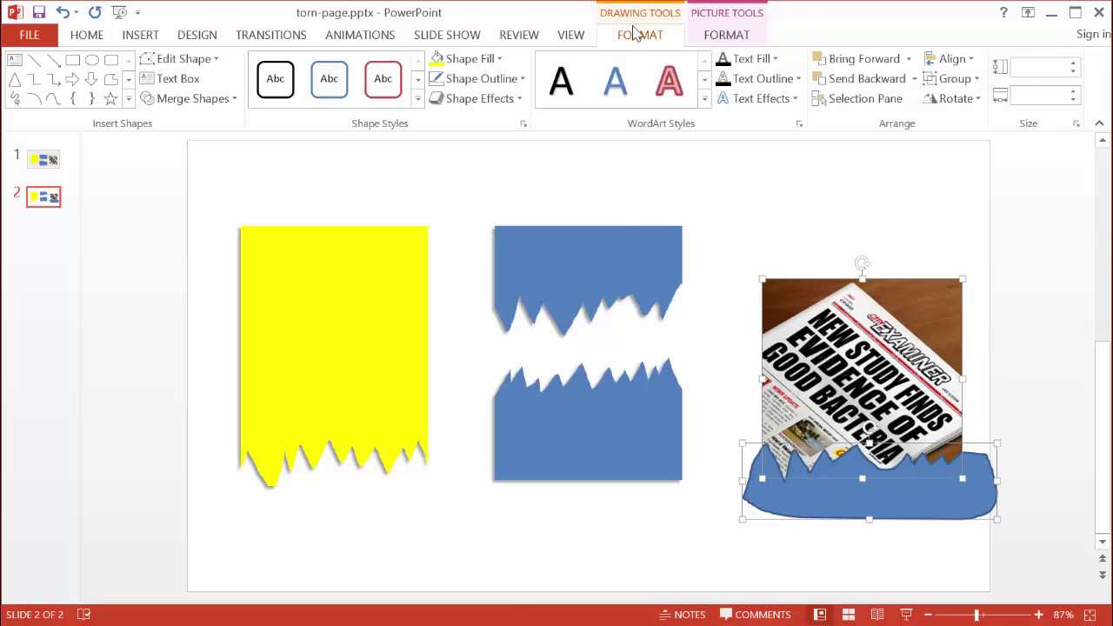
click(193, 100)
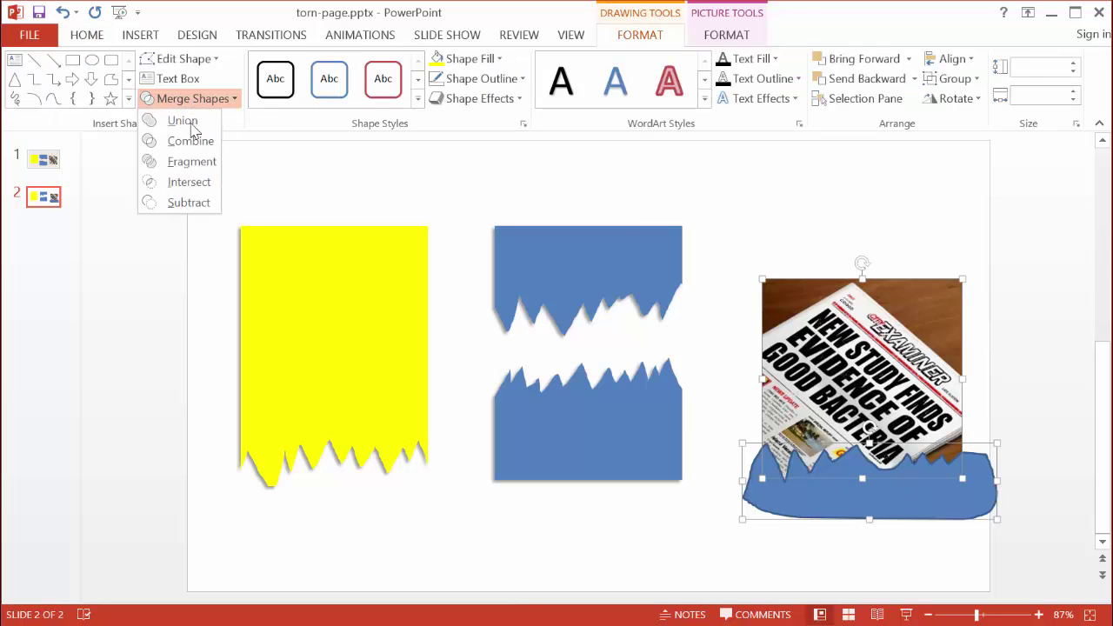
click(189, 203)
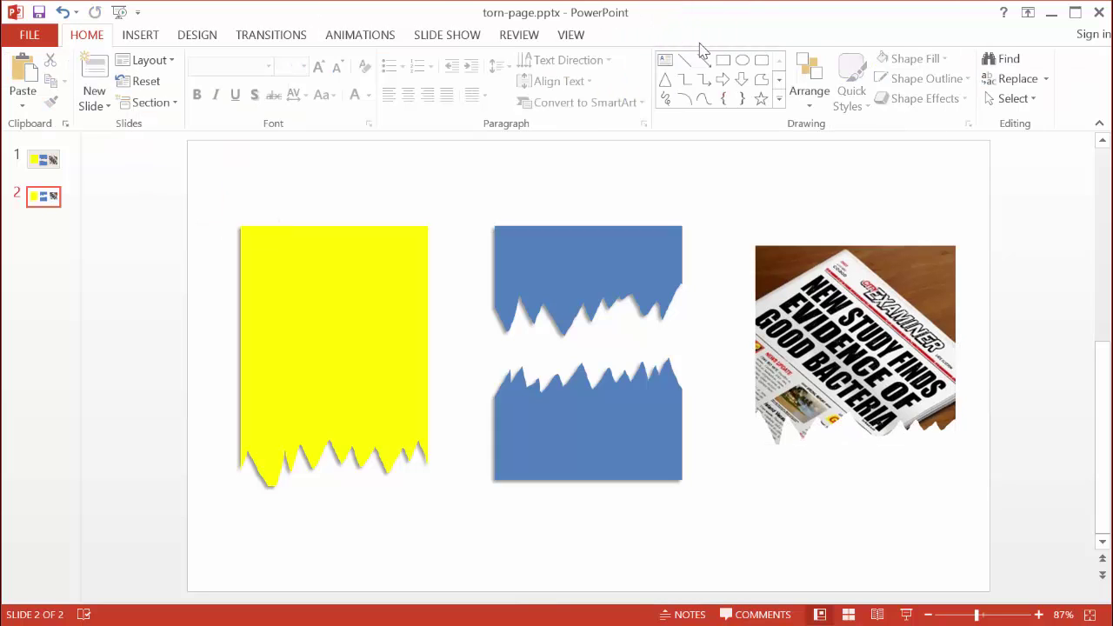
- Draw a jagged freeform shape and position it over the newspaper photo's top edge
click(761, 79)
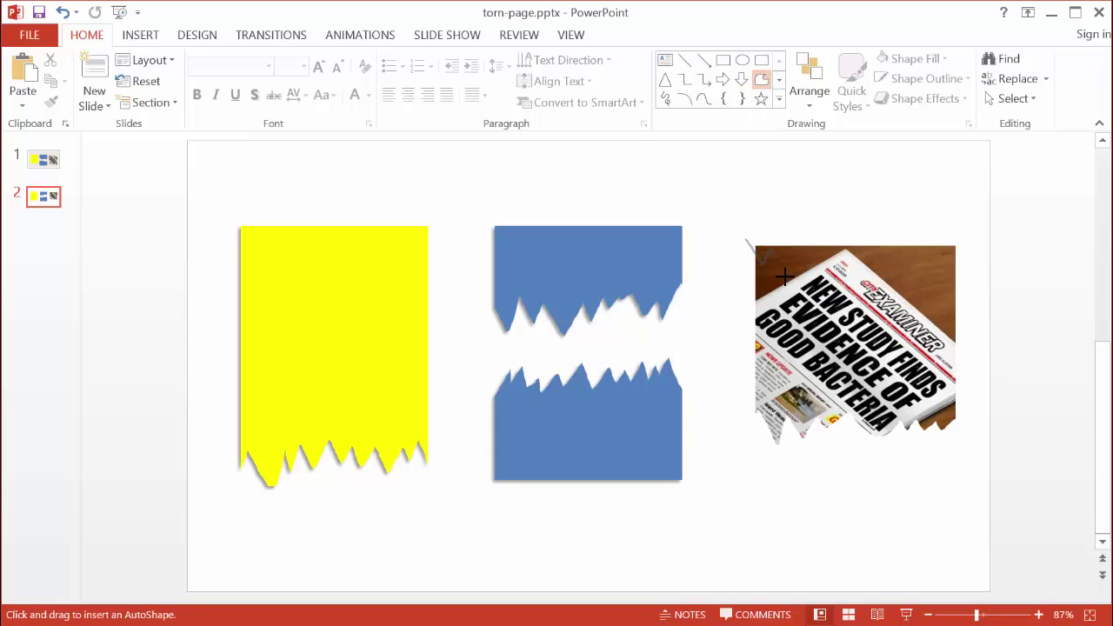
mouse_move(784, 277)
mouse_down()
mouse_move(845, 256)
mouse_move(907, 269)
mouse_move(979, 263)
mouse_move(924, 203)
mouse_move(780, 209)
mouse_move(745, 236)
mouse_up()
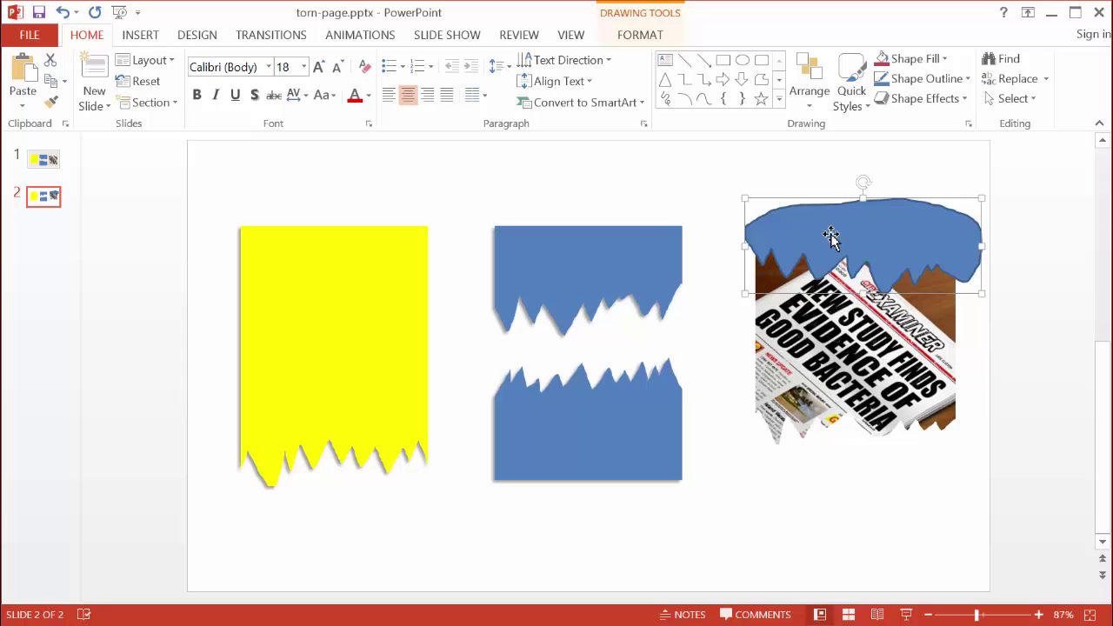
drag(830, 235, 818, 231)
- Subtract the jagged shape from the photo using Merge Shapes > Subtract to tear its top
click(812, 348)
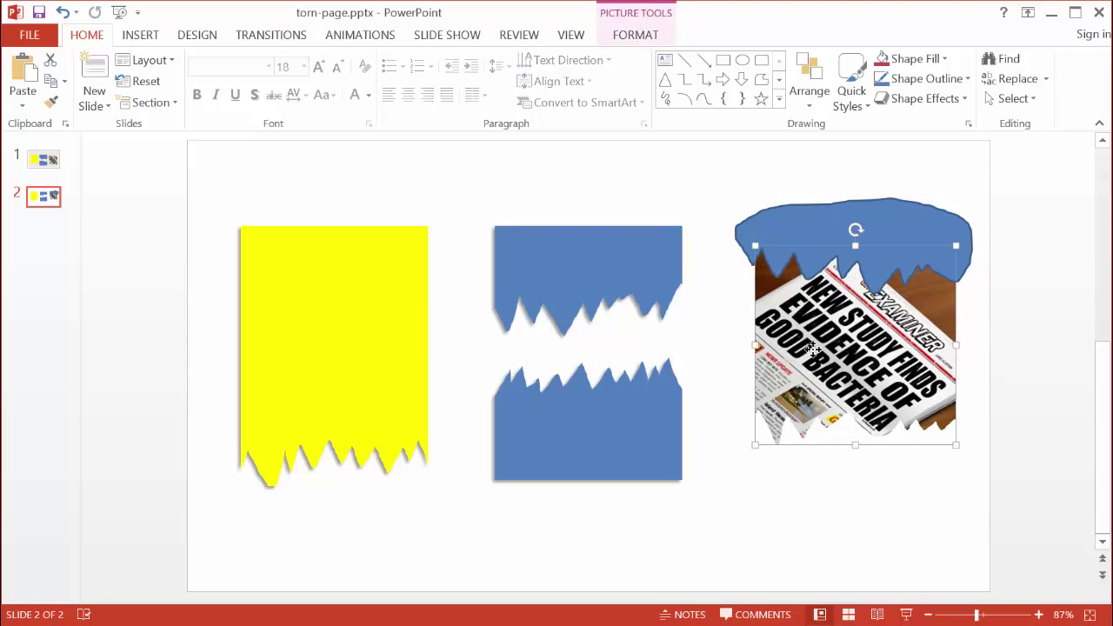
shift+click(826, 222)
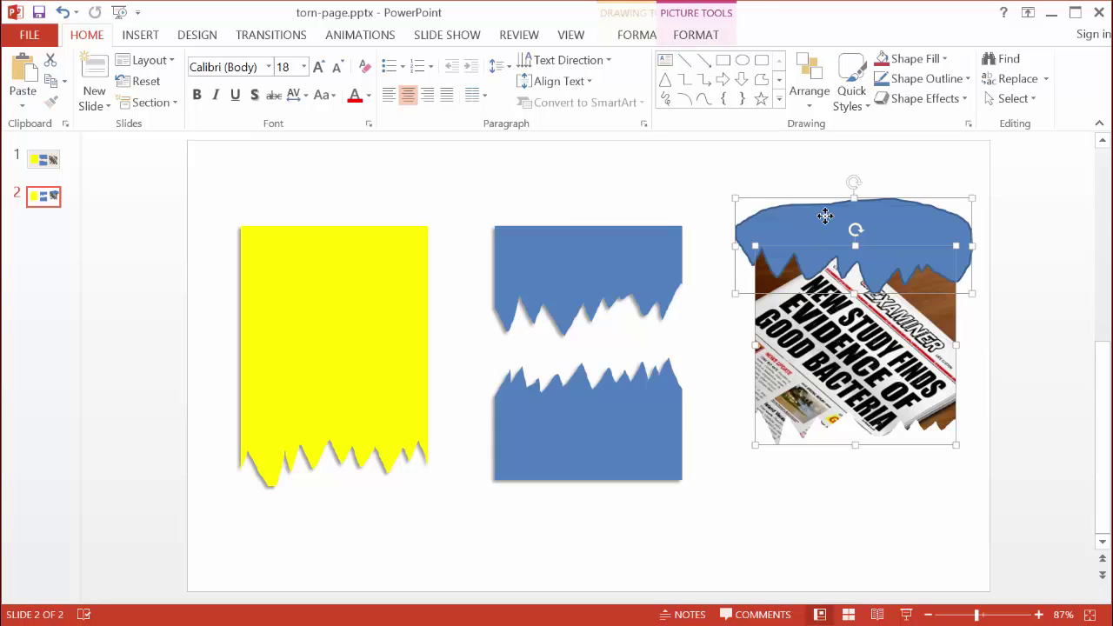
click(637, 34)
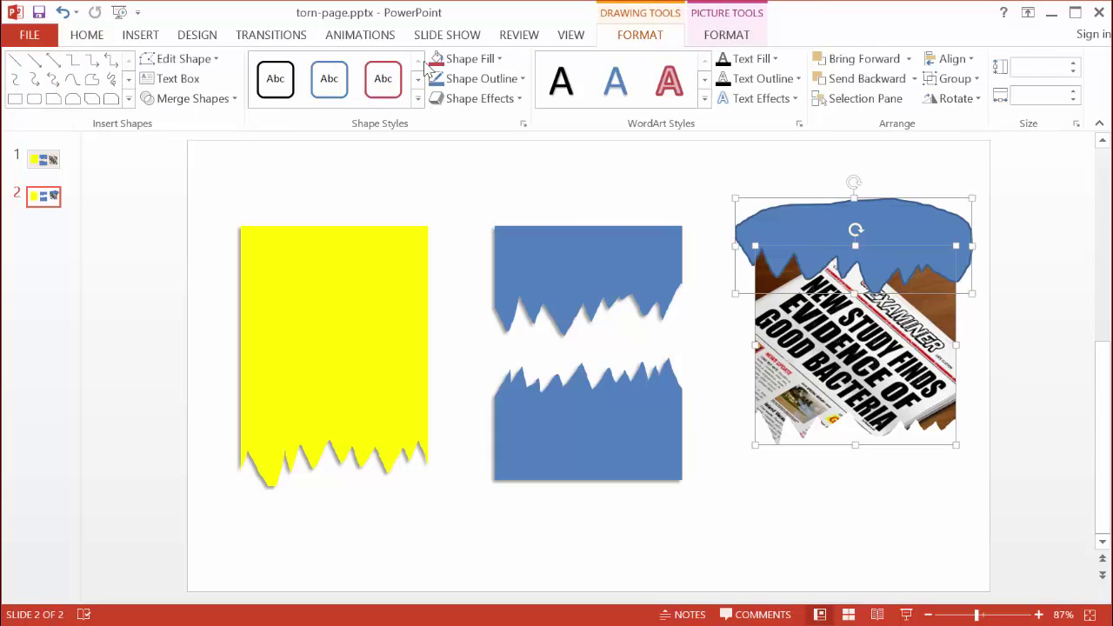
click(215, 100)
click(198, 203)
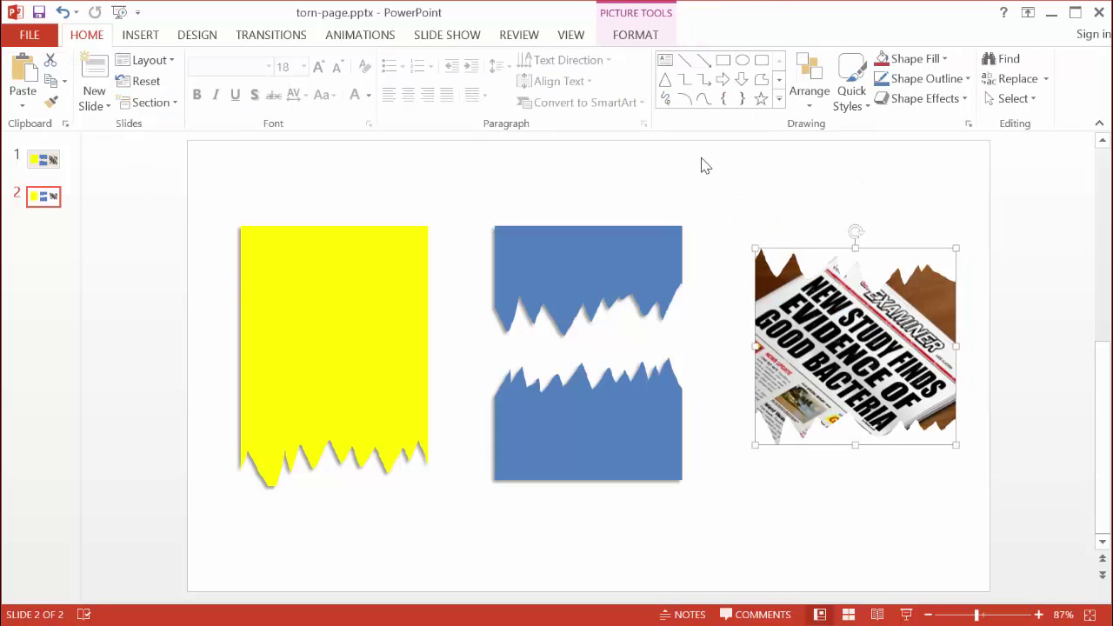
- Apply an Outer shadow preset from Picture Effects > Shadow to the torn newspaper photo
click(639, 38)
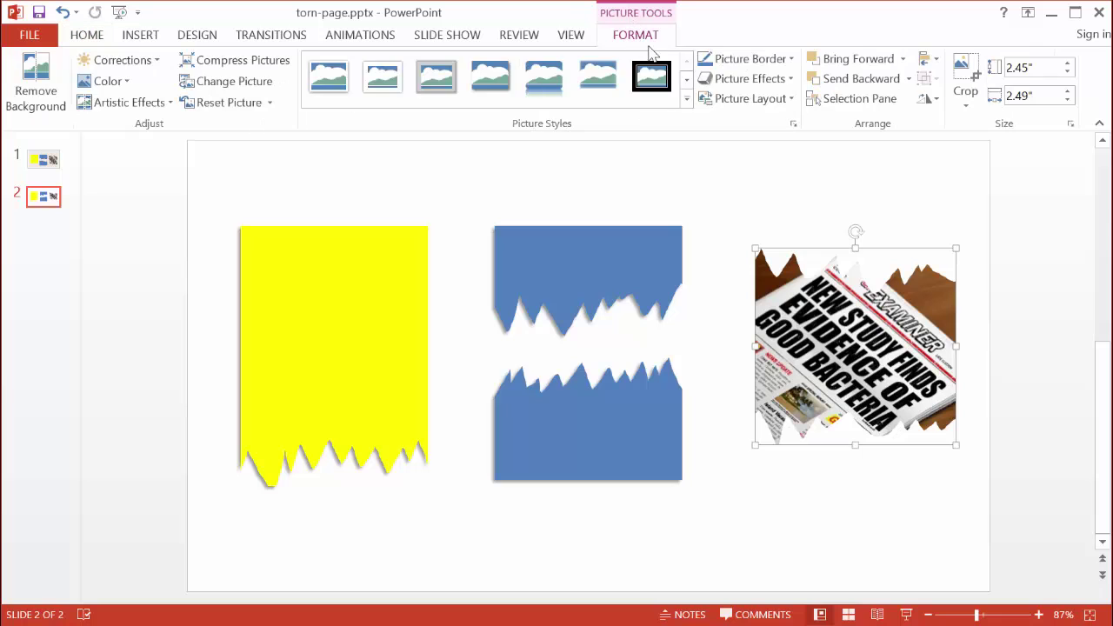
click(750, 79)
mouse_move(774, 150)
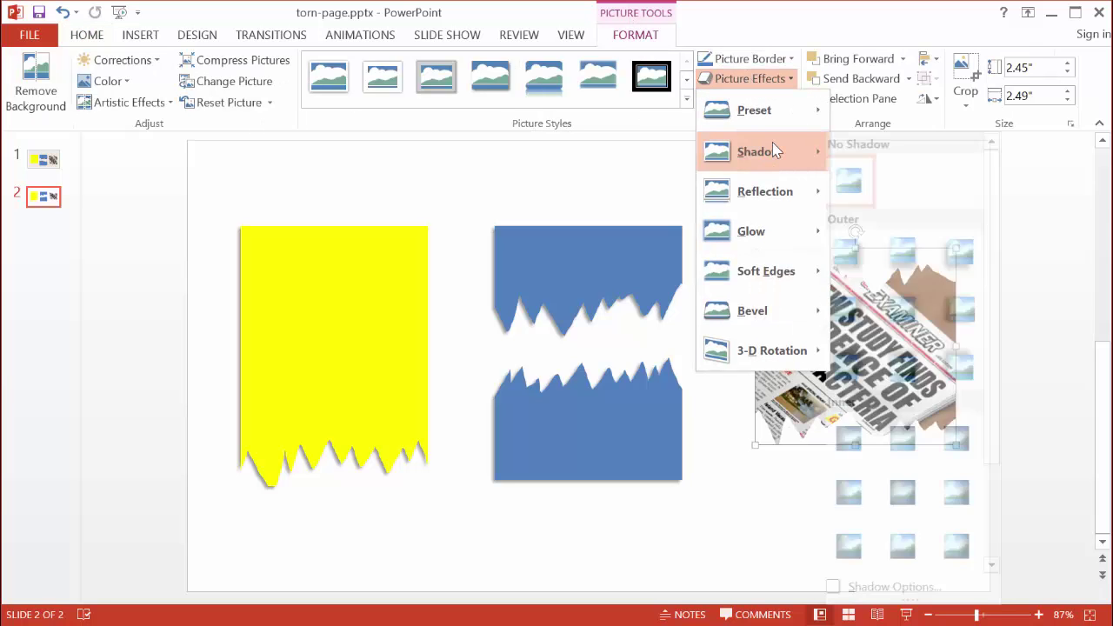
click(968, 254)
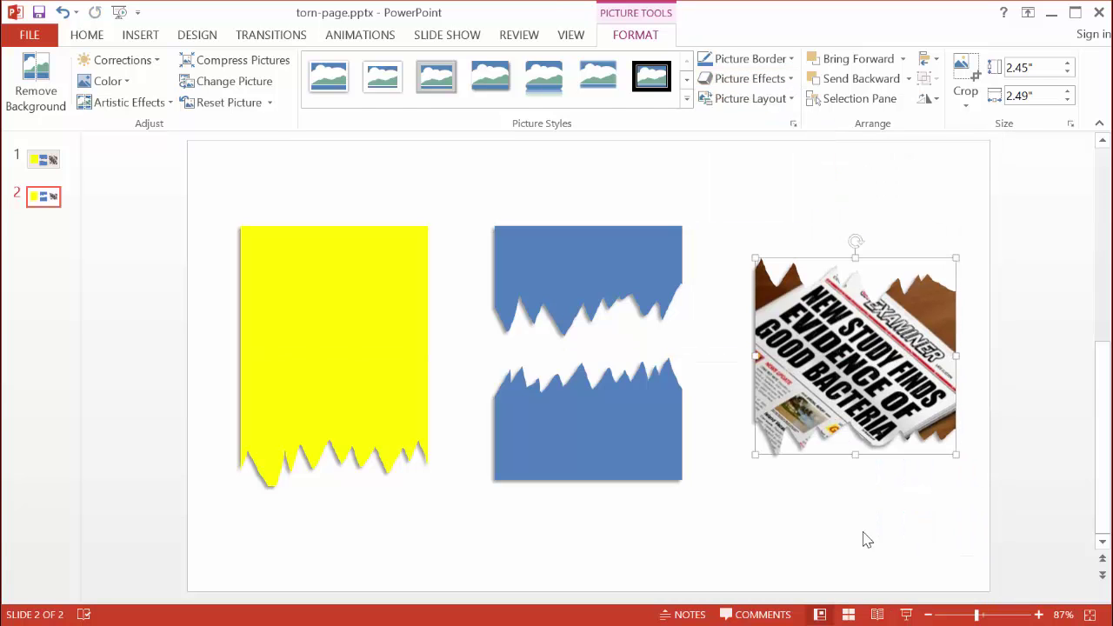
click(792, 507)
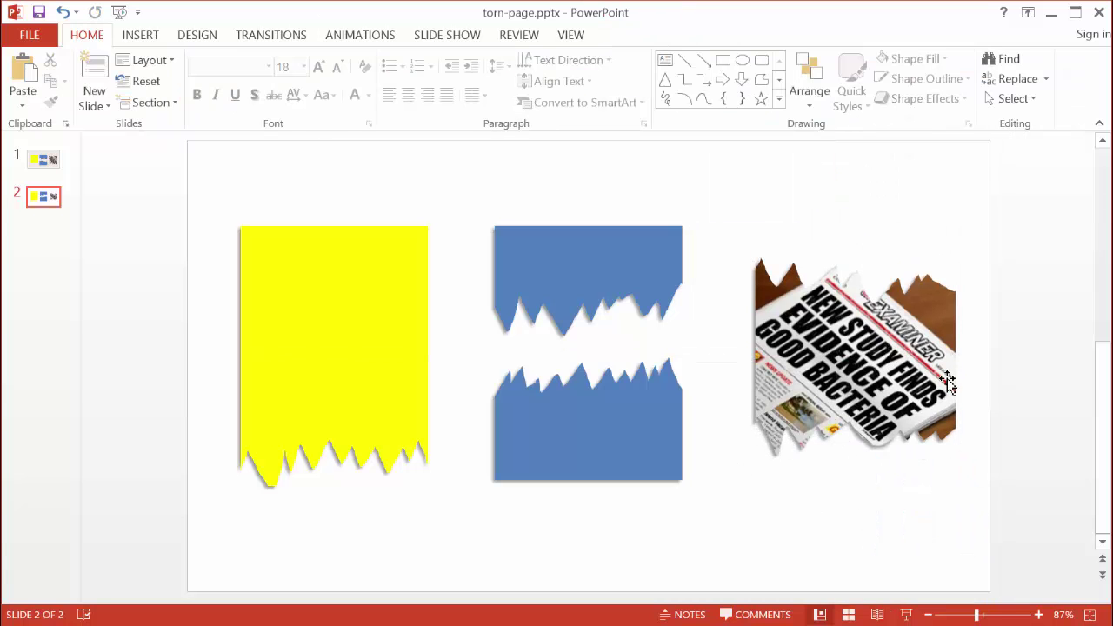